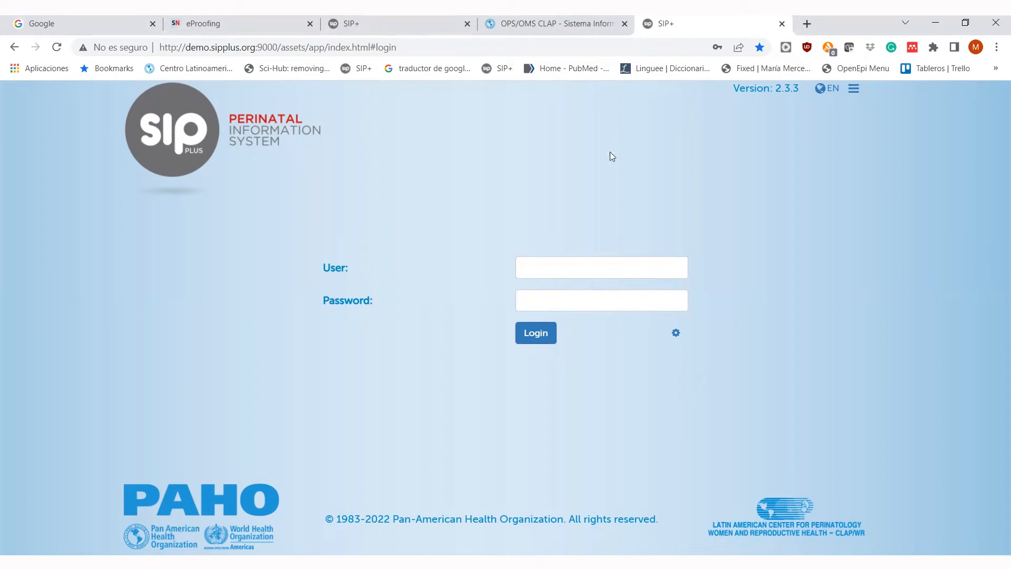
- Log in to the SIP Plus demo site with the guest user name and password
{"action": "type", "text": "guest"}
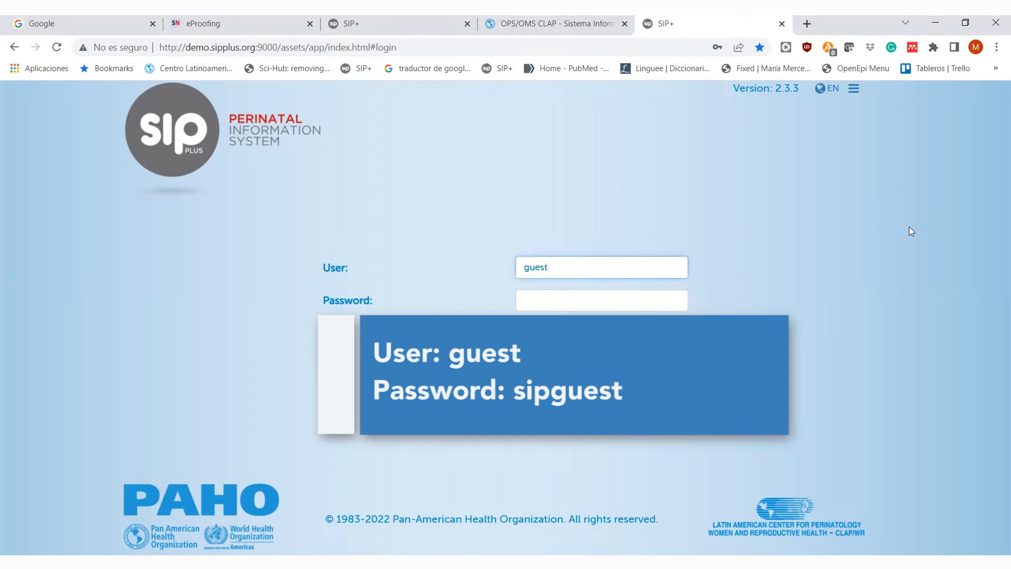
{"action": "key", "text": "Tab"}
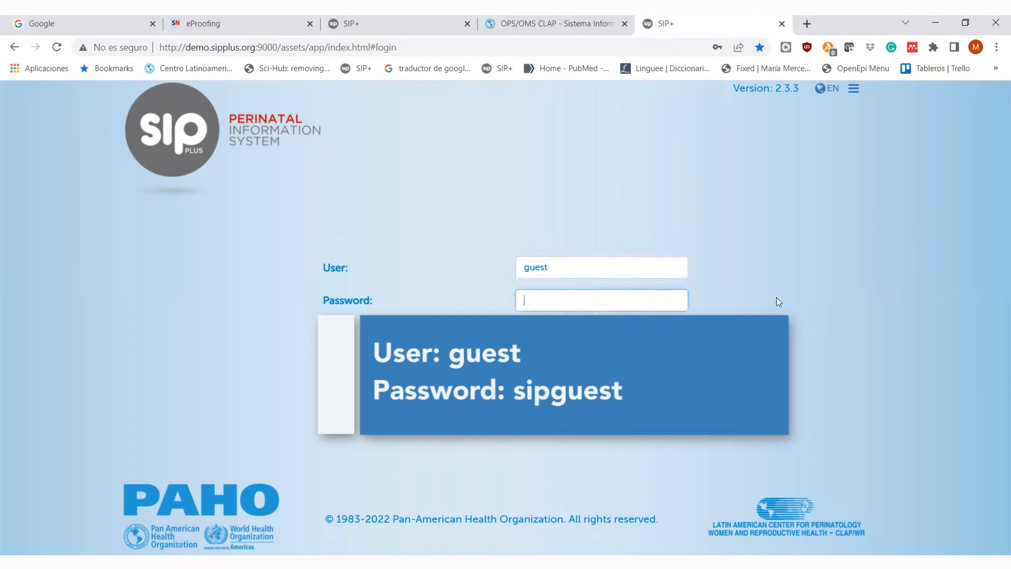
{"action": "type", "text": "sipguest"}
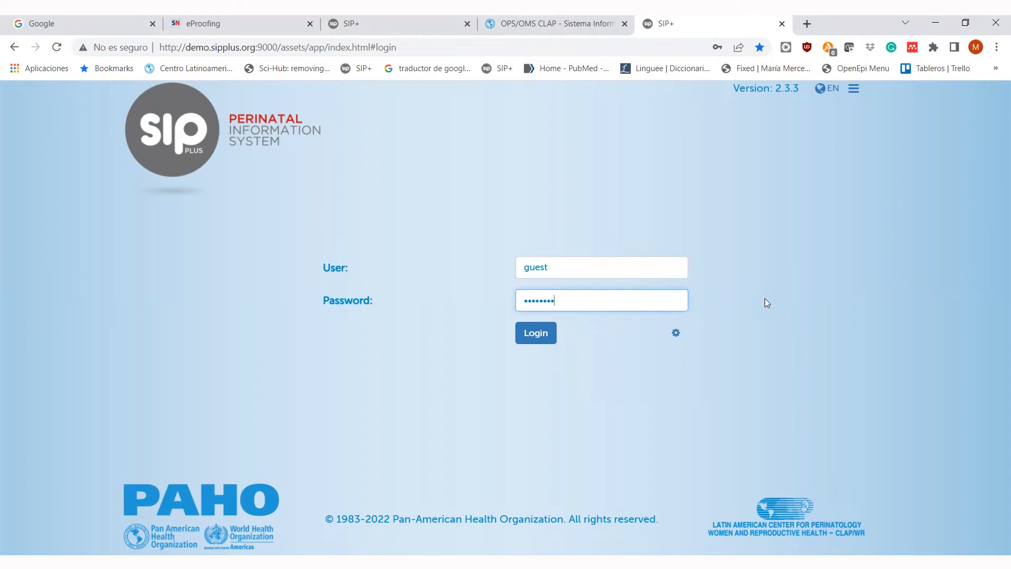
{"action": "left_click", "coordinate": [531, 333]}
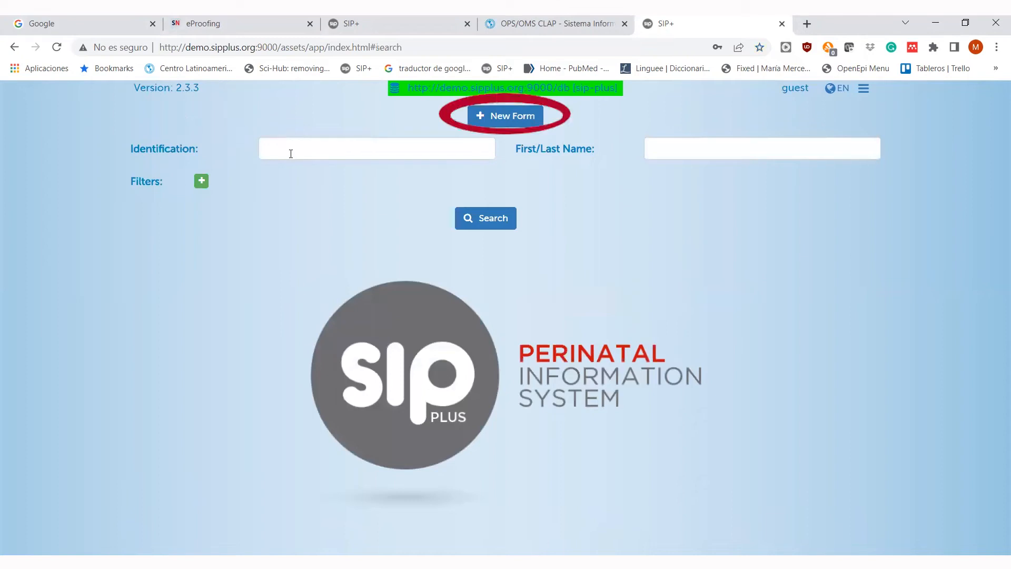
- Start a new form for a Guyana PSP - Passport holder and search her identification number
{"action": "left_click", "coordinate": [509, 120]}
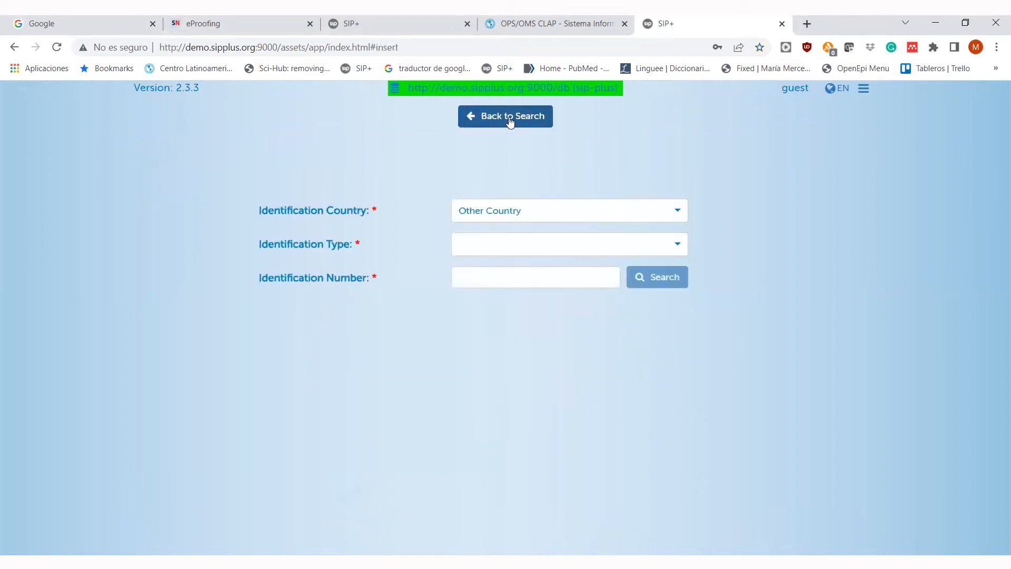
{"action": "left_click", "coordinate": [678, 213]}
{"action": "type", "text": "gu"}
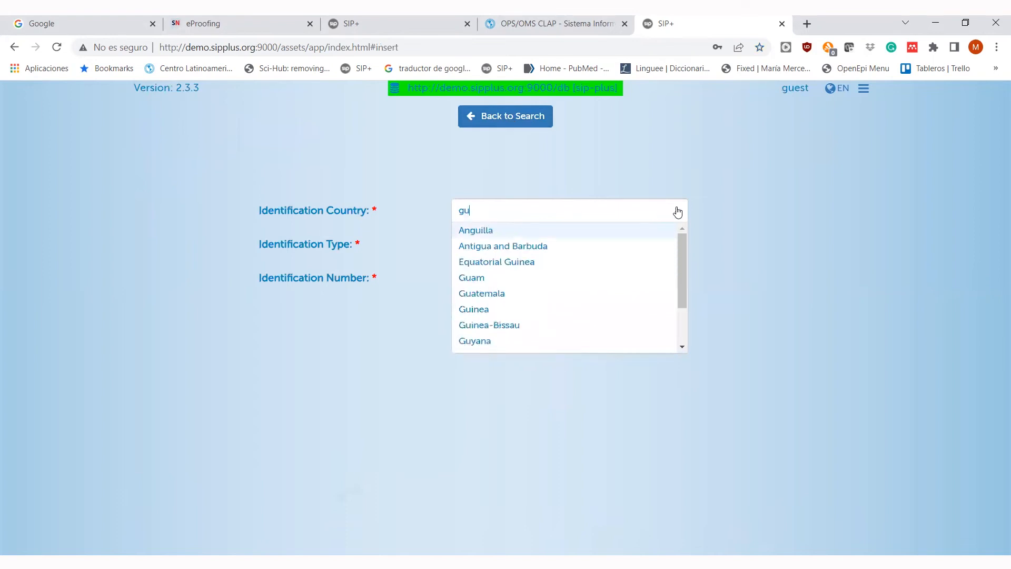
{"action": "left_click", "coordinate": [526, 343]}
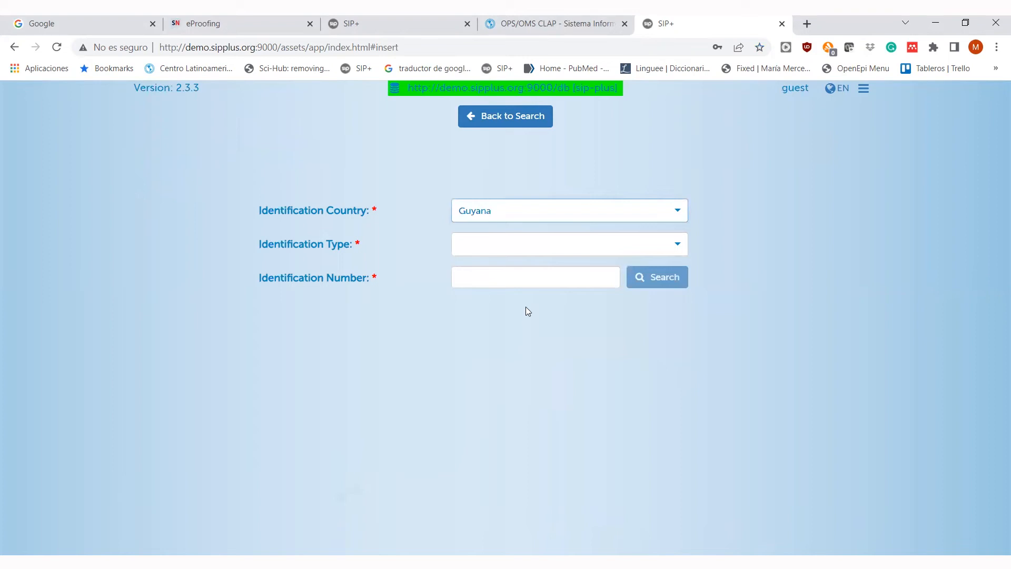
{"action": "left_click", "coordinate": [512, 246]}
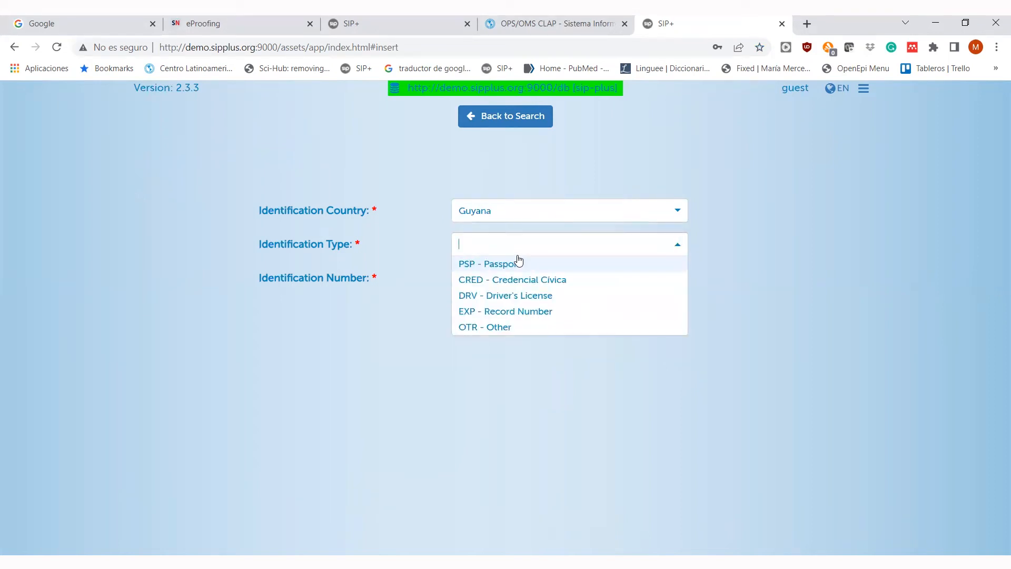
{"action": "left_click", "coordinate": [519, 266]}
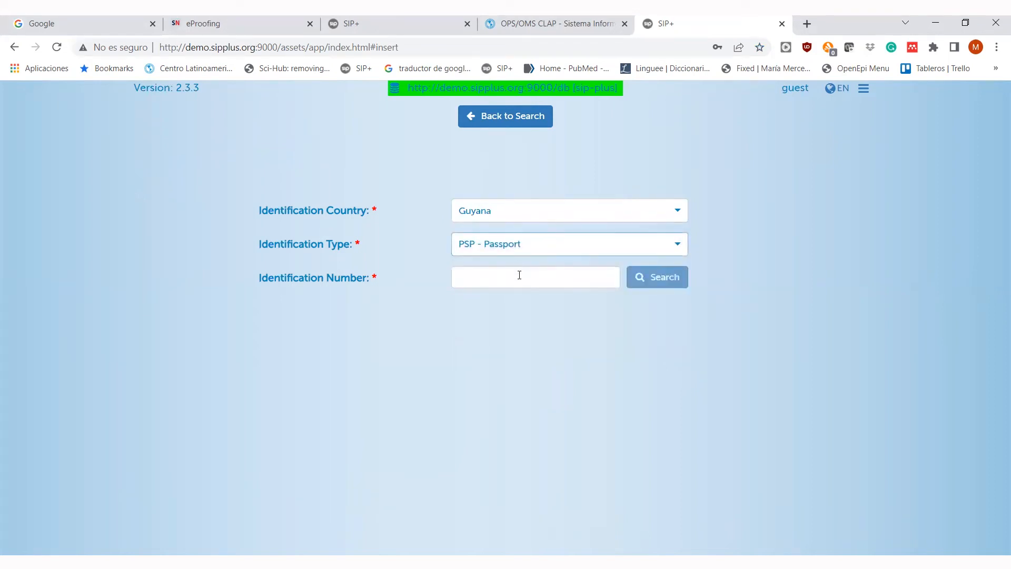
{"action": "left_click", "coordinate": [519, 274]}
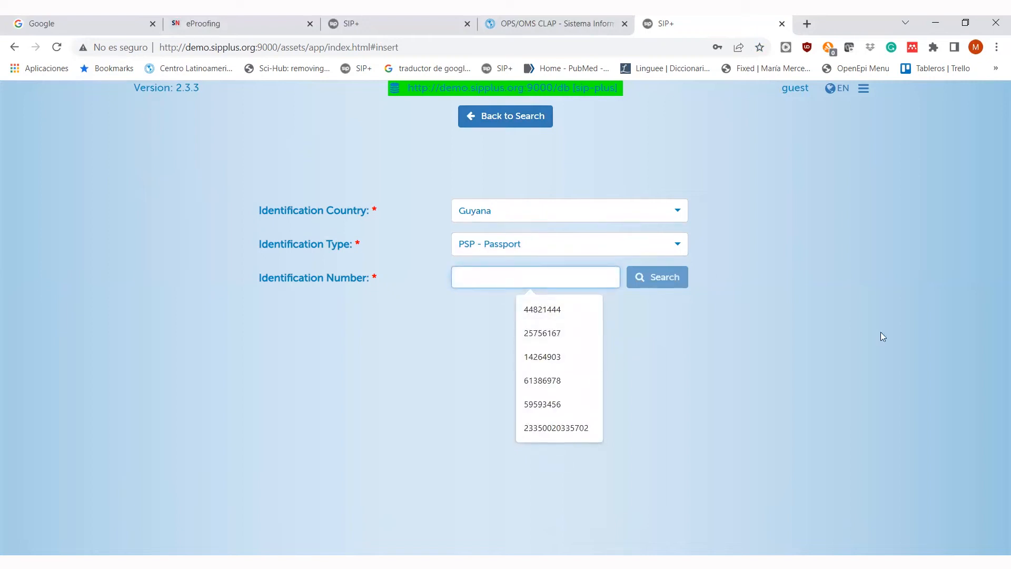
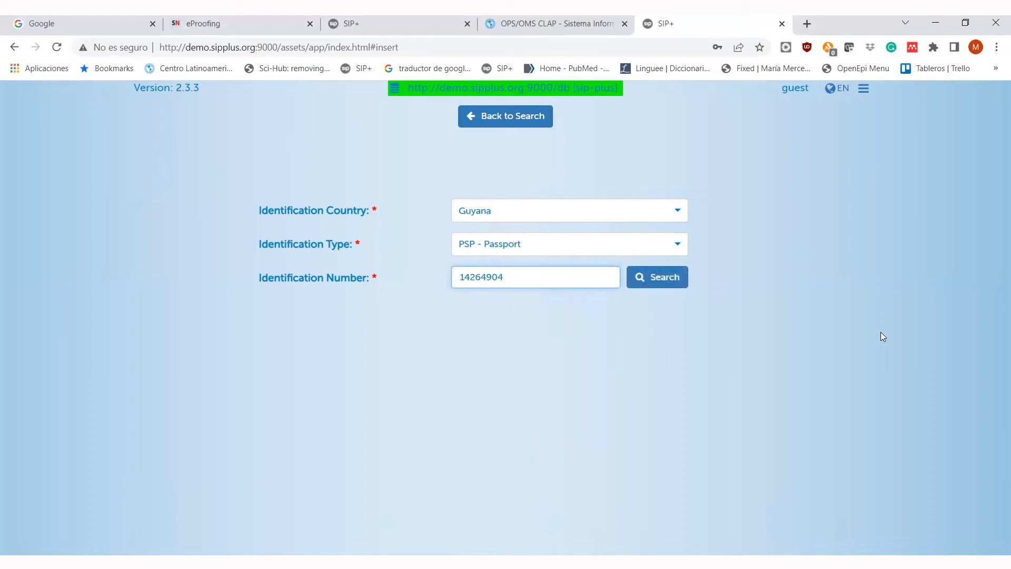
{"action": "left_click", "coordinate": [665, 279]}
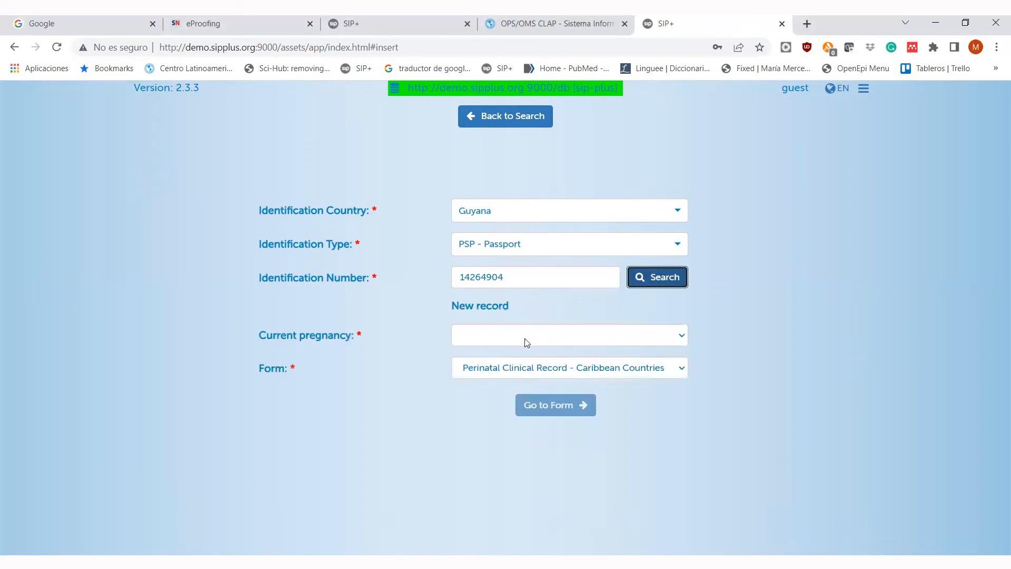
- Choose pregnancy 1 and the Perinatal Clinical Record form for this patient
{"action": "left_click", "coordinate": [526, 342]}
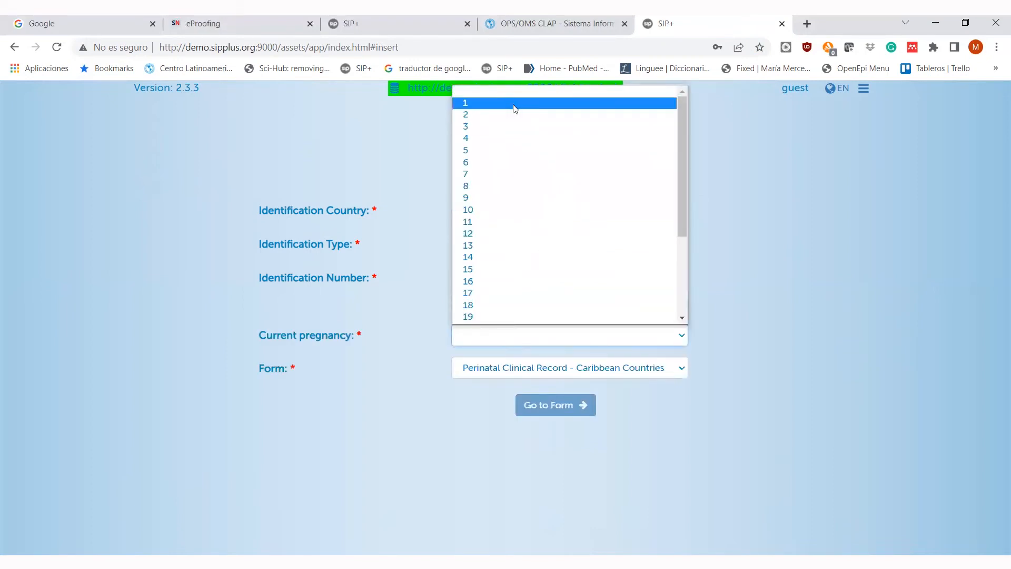
{"action": "left_click", "coordinate": [515, 109]}
{"action": "left_click", "coordinate": [628, 373]}
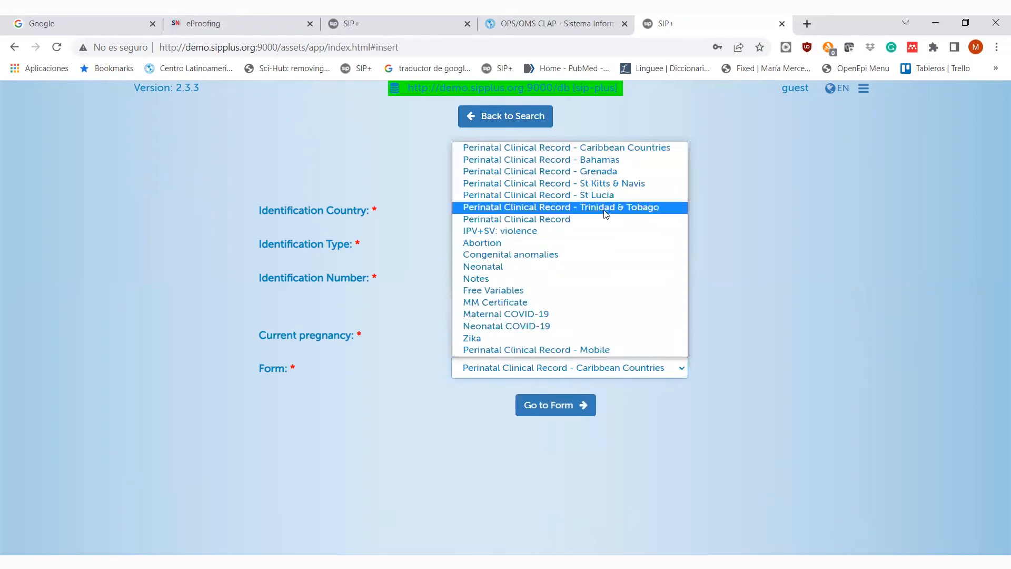
{"action": "left_click", "coordinate": [573, 218]}
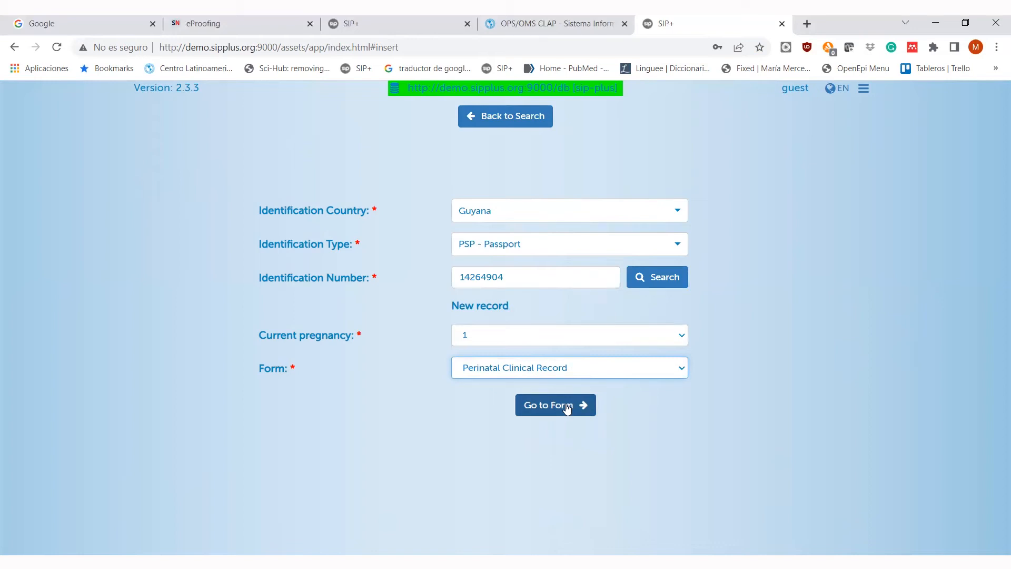
{"action": "left_click", "coordinate": [545, 409]}
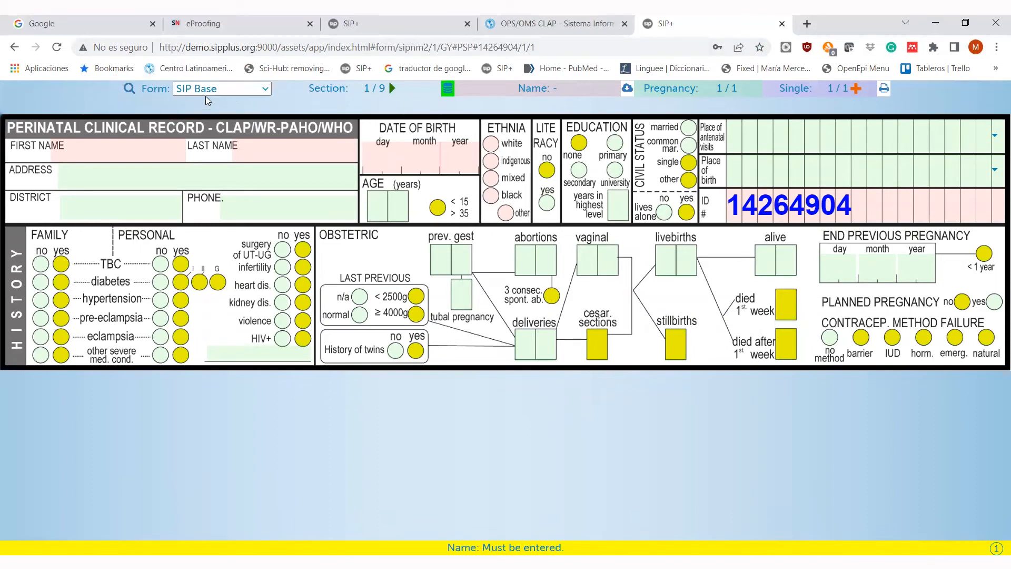
- Enter the patient's first and last name and her birth date 30/08/2003
{"action": "left_click", "coordinate": [144, 146]}
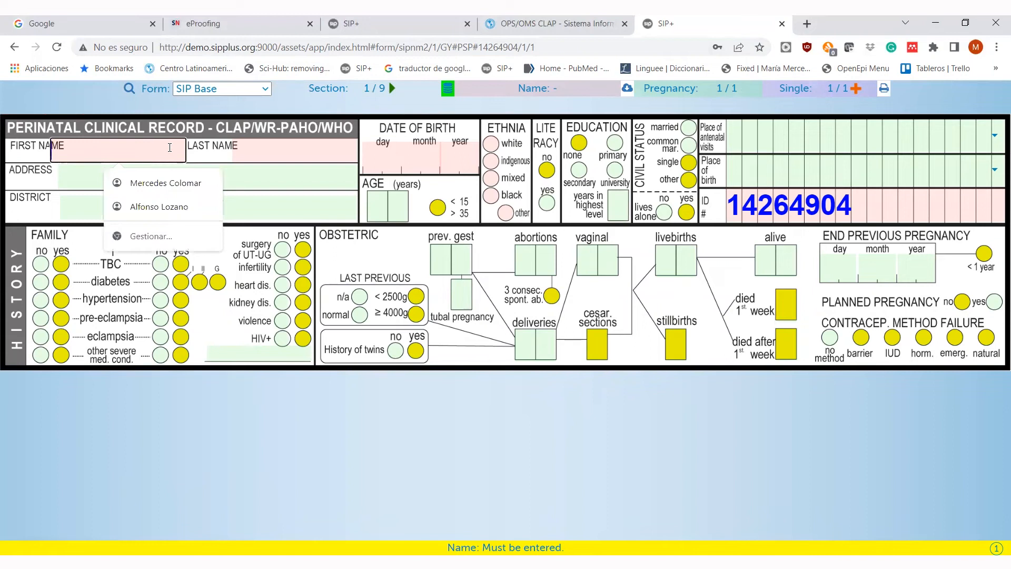
{"action": "type", "text": "Jane"}
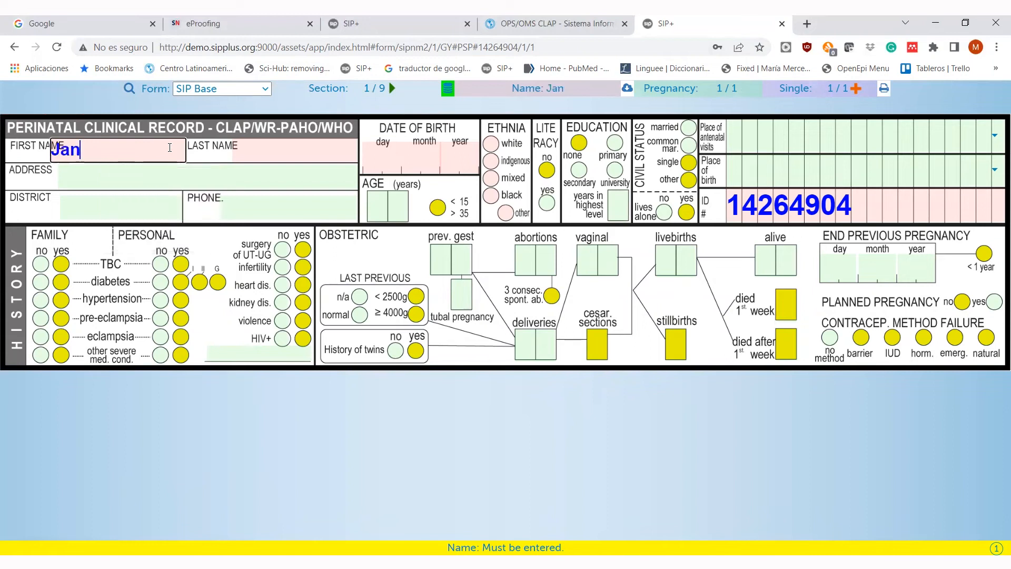
{"action": "key", "text": "Tab"}
{"action": "type", "text": "Doe"}
{"action": "key", "text": "Tab"}
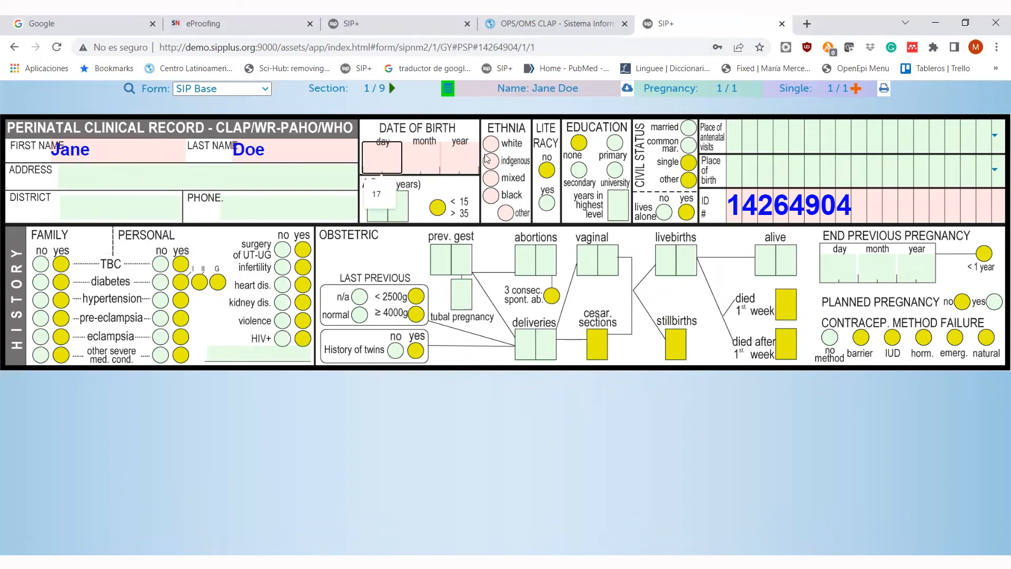
{"action": "type", "text": "30"}
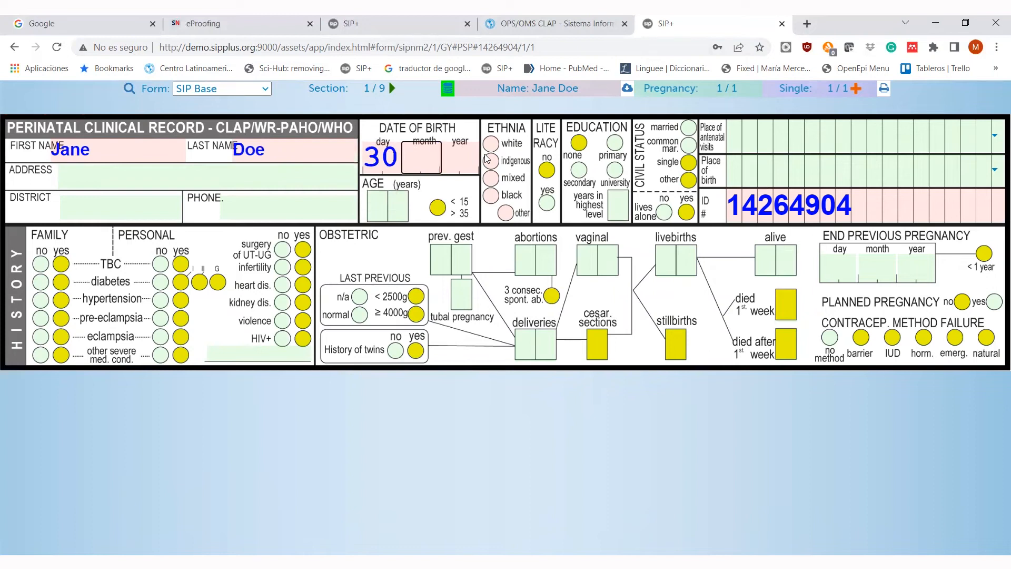
{"action": "type", "text": "082003"}
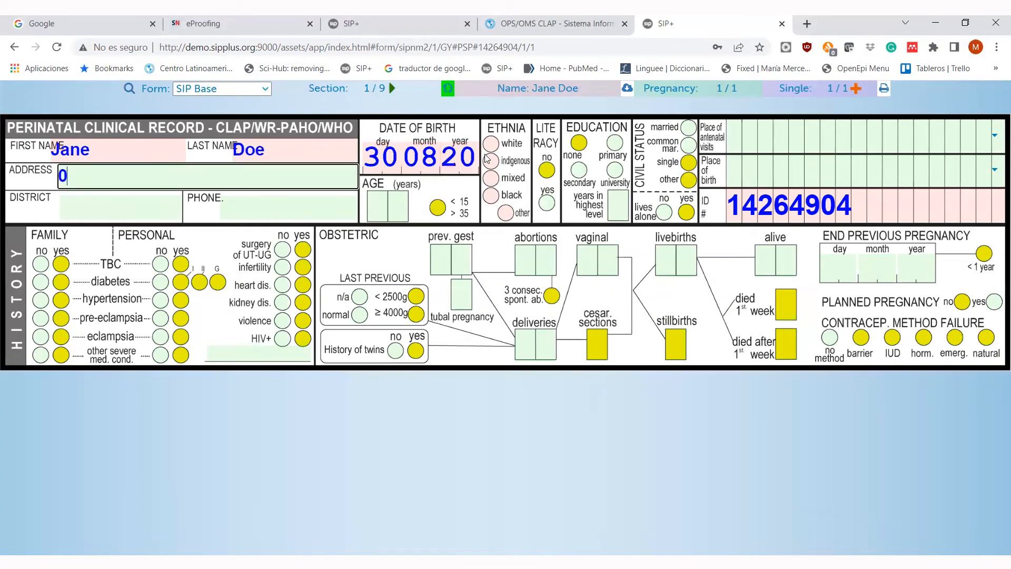
- Record white ethnicity, age 17, literate, secondary education and married civil status
{"action": "left_click", "coordinate": [491, 144]}
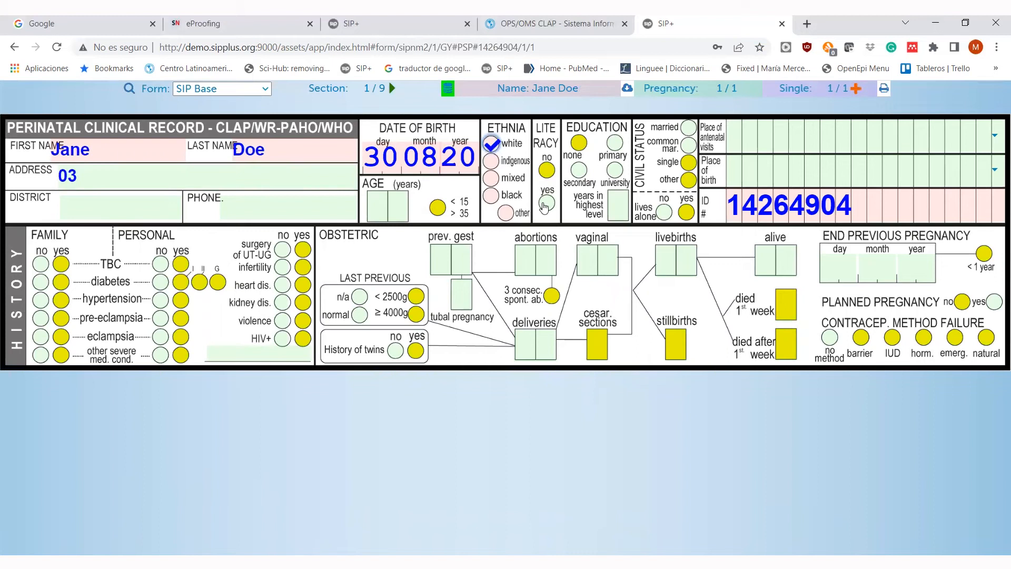
{"action": "left_click", "coordinate": [393, 197]}
{"action": "type", "text": "17"}
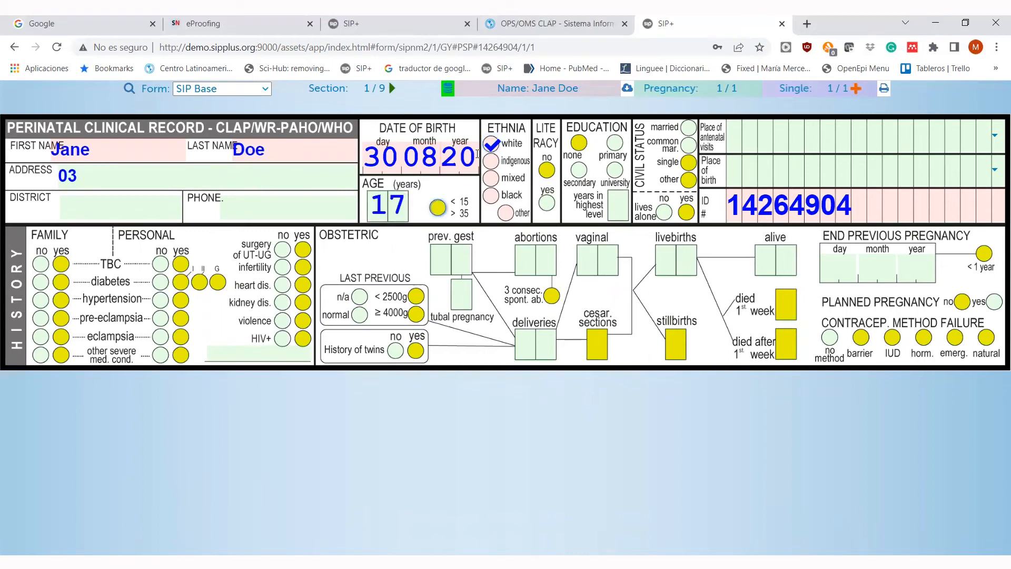
{"action": "left_click", "coordinate": [547, 203]}
{"action": "left_click", "coordinate": [579, 170]}
{"action": "left_click", "coordinate": [688, 130]}
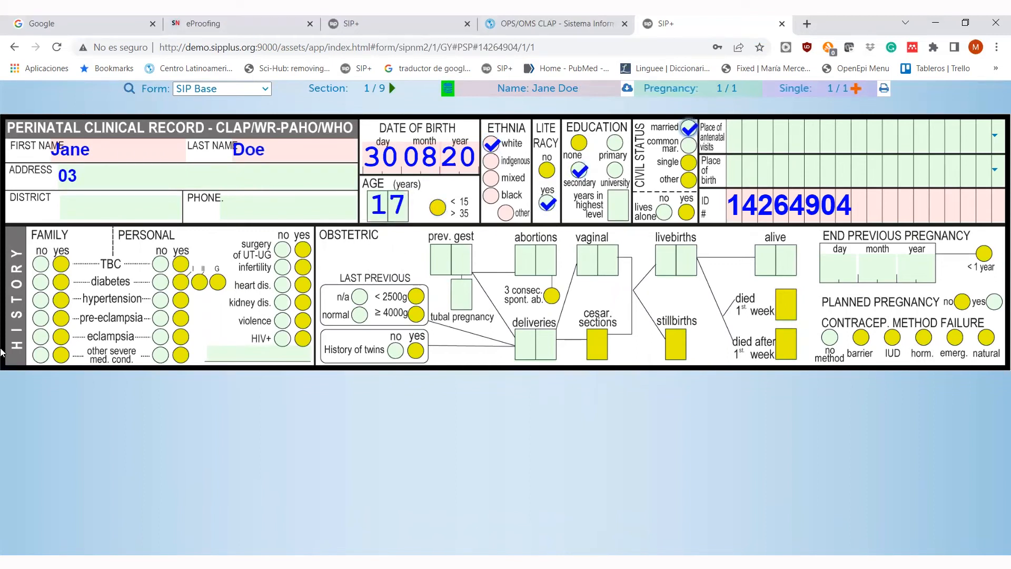
- Mark every family and personal history item (TBC, diabetes, hypertension, pre-eclampsia, eclampsia, severe conditions) as no
{"action": "type", "text": "3"}
{"action": "left_click", "coordinate": [41, 264]}
{"action": "left_click", "coordinate": [41, 281]}
{"action": "left_click", "coordinate": [41, 299]}
{"action": "left_click", "coordinate": [42, 318]}
{"action": "left_click", "coordinate": [41, 336]}
{"action": "left_click", "coordinate": [42, 354]}
{"action": "left_click", "coordinate": [160, 263]}
{"action": "left_click", "coordinate": [160, 281]}
{"action": "left_click", "coordinate": [160, 300]}
{"action": "left_click", "coordinate": [160, 318]}
{"action": "left_click", "coordinate": [161, 337]}
{"action": "left_click", "coordinate": [160, 354]}
- Record no UT-UG surgery, infertility, heart or kidney disease, violence or HIV, and 00 previous pregnancies
{"action": "left_click", "coordinate": [282, 250]}
{"action": "left_click", "coordinate": [282, 267]}
{"action": "left_click", "coordinate": [282, 285]}
{"action": "left_click", "coordinate": [282, 302]}
{"action": "left_click", "coordinate": [282, 320]}
{"action": "left_click", "coordinate": [282, 338]}
{"action": "left_click", "coordinate": [454, 258]}
{"action": "type", "text": "00"}
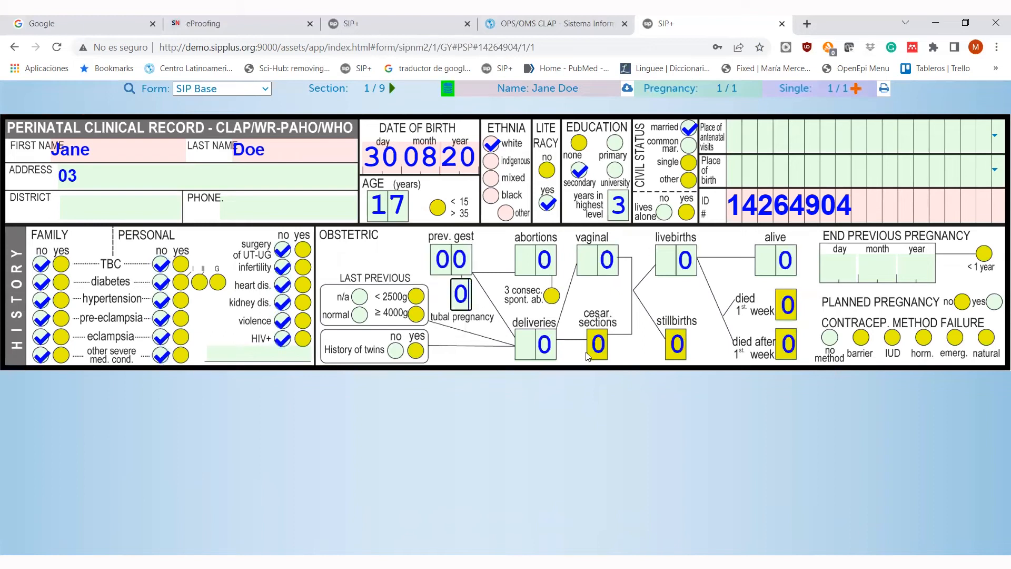
- Mark the pregnancy planned, last previous neonate n/a, no twin history, and go to section 2/9
{"action": "right_click", "coordinate": [946, 307]}
{"action": "left_click", "coordinate": [656, 375]}
{"action": "right_click", "coordinate": [990, 303]}
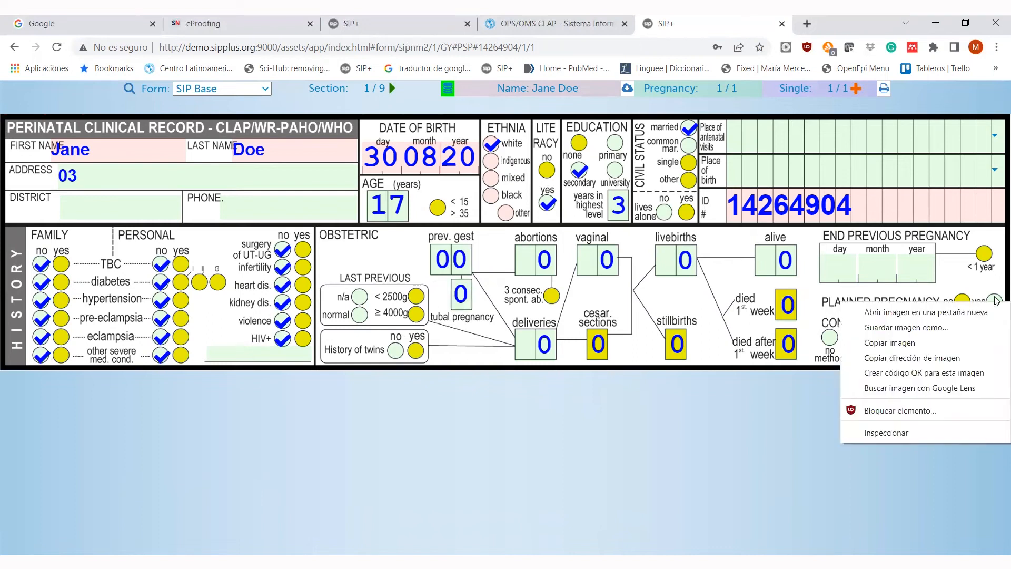
{"action": "left_click", "coordinate": [708, 386]}
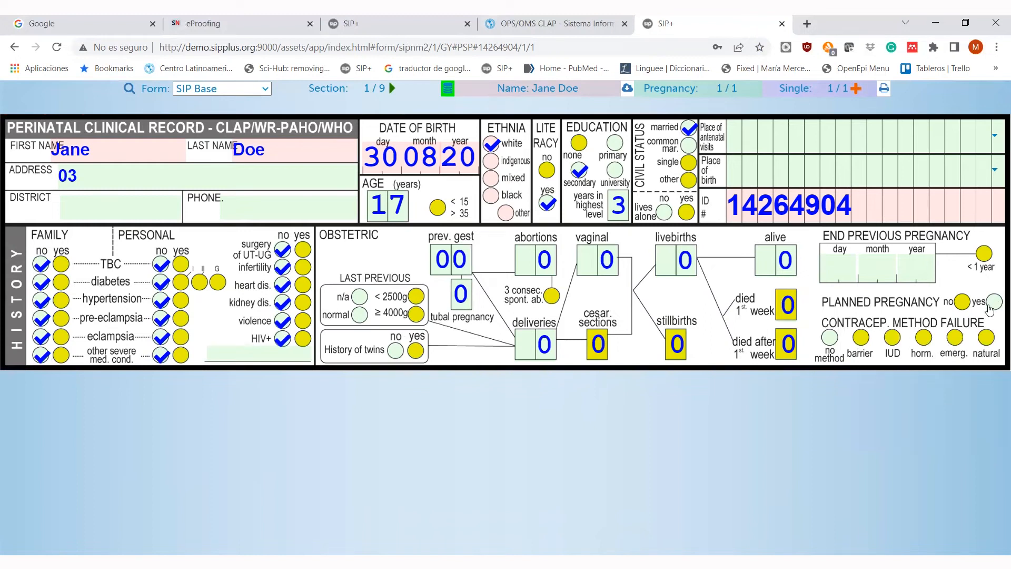
{"action": "left_click", "coordinate": [992, 301]}
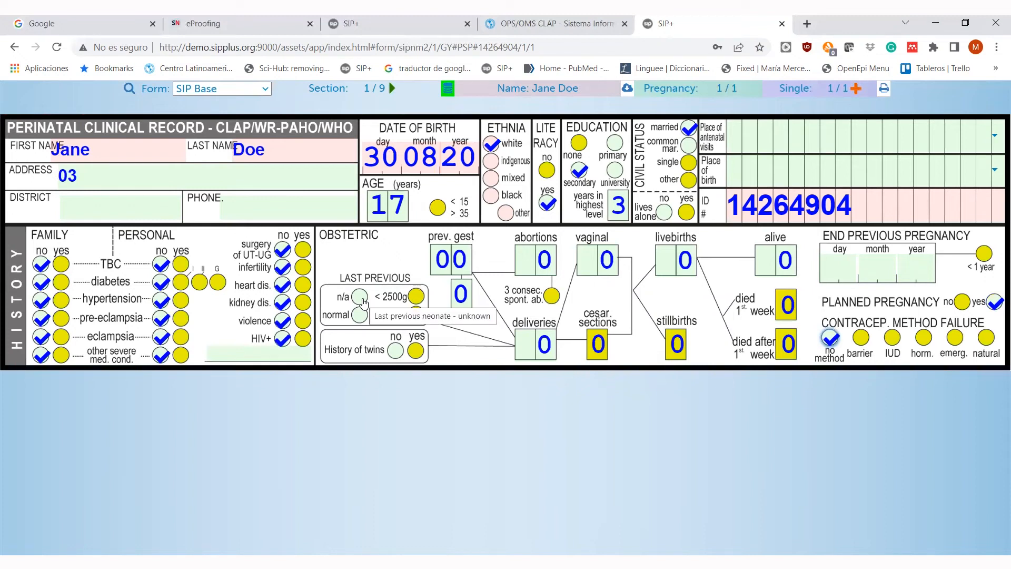
{"action": "left_click", "coordinate": [361, 298]}
{"action": "left_click", "coordinate": [395, 350]}
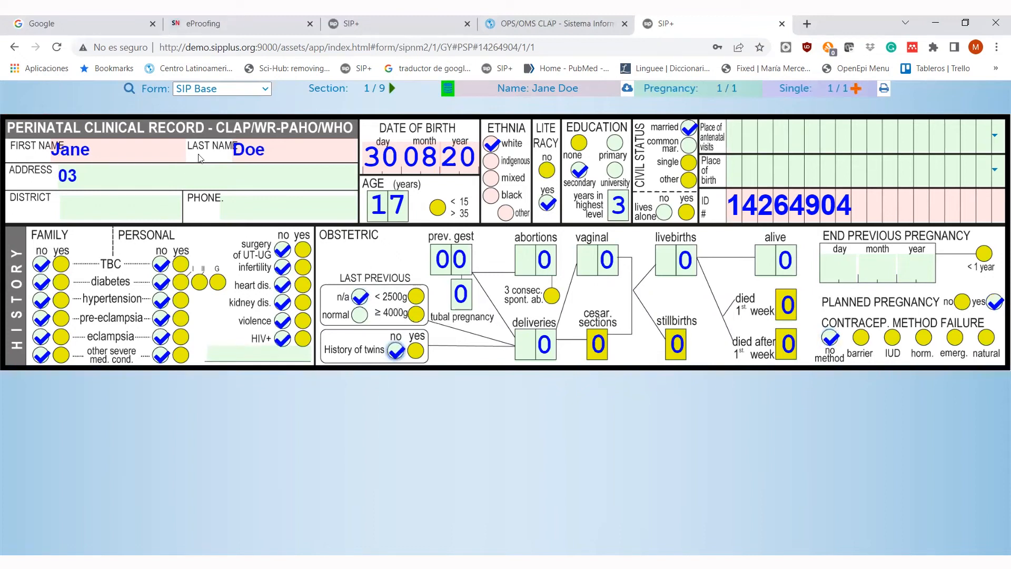
{"action": "left_click", "coordinate": [393, 90]}
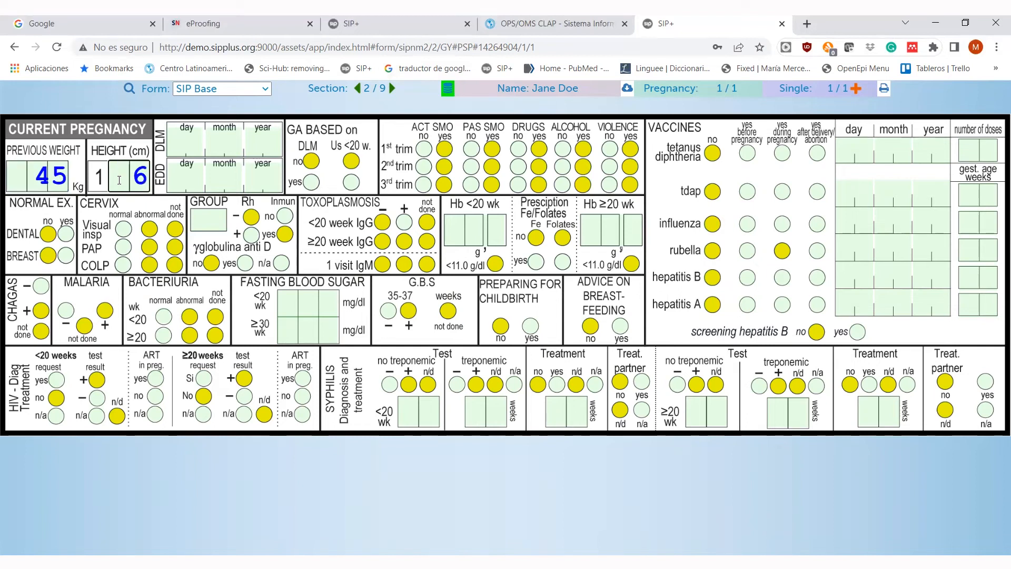
- Enter height 160 cm, LMP 23/11/19 and EDD 30/08/20, with gestational age based on LMP and ultrasound
{"action": "left_click", "coordinate": [119, 180]}
{"action": "type", "text": "60"}
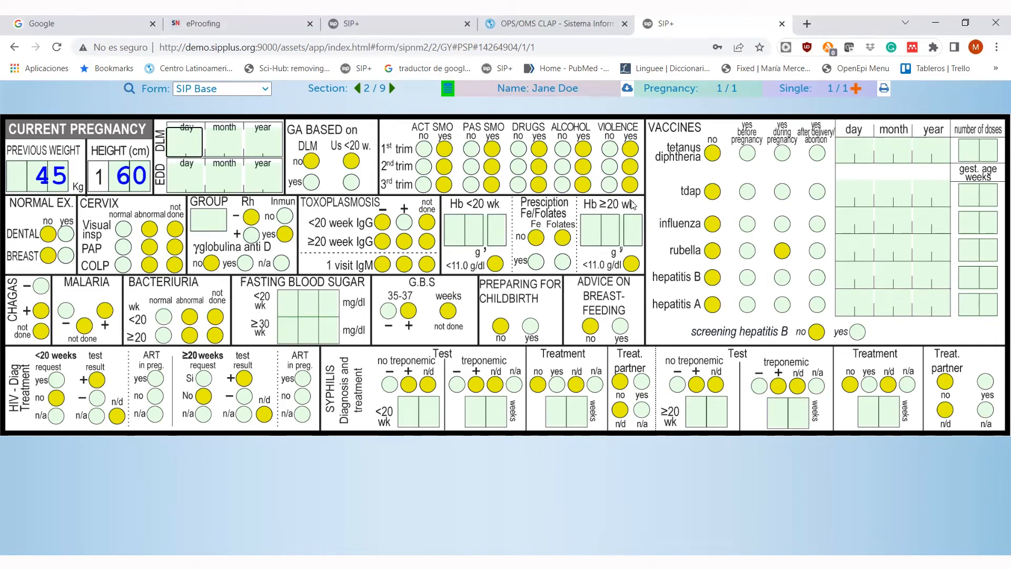
{"action": "type", "text": "23"}
{"action": "type", "text": "11"}
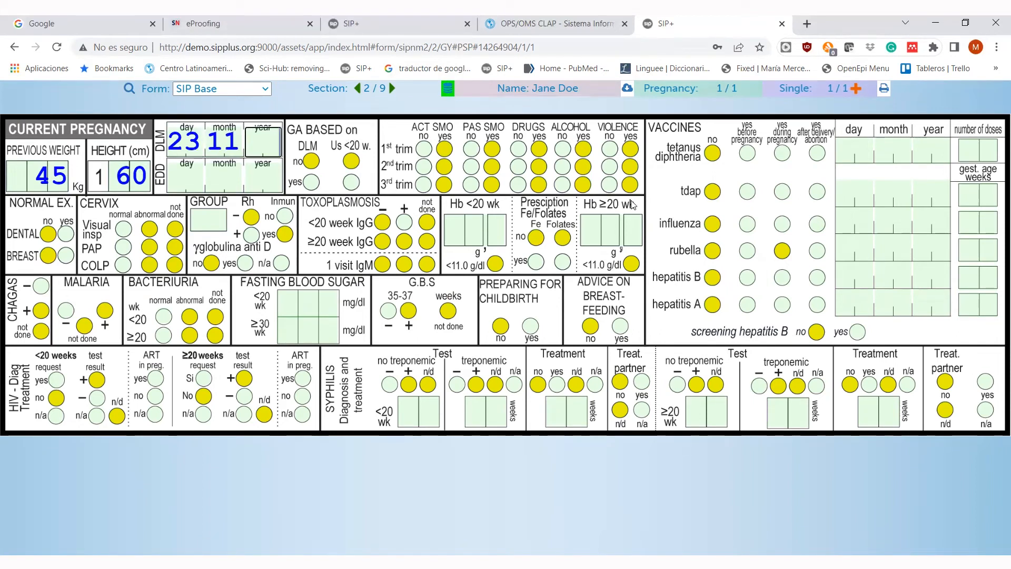
{"action": "type", "text": "19"}
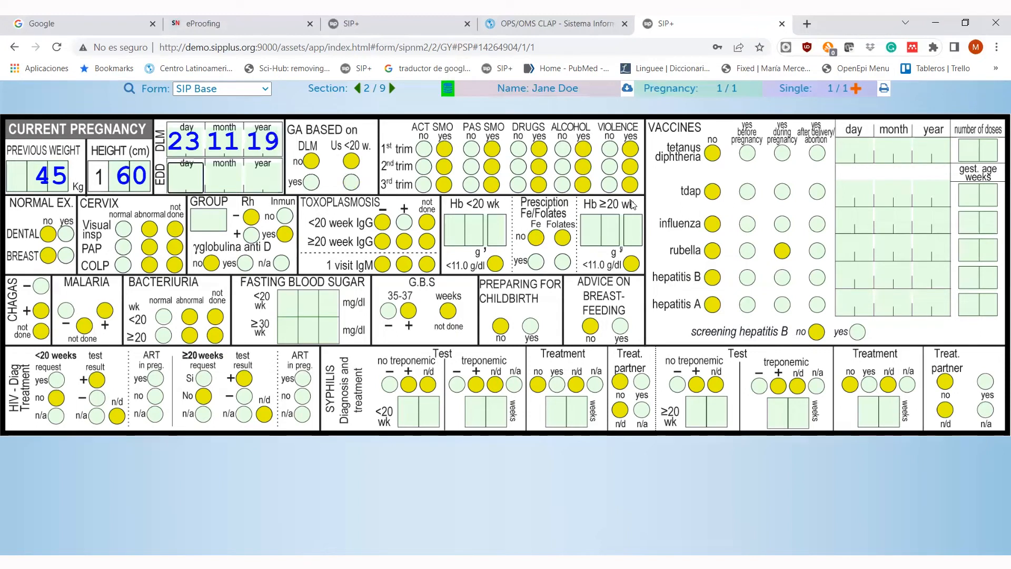
{"action": "type", "text": "3008"}
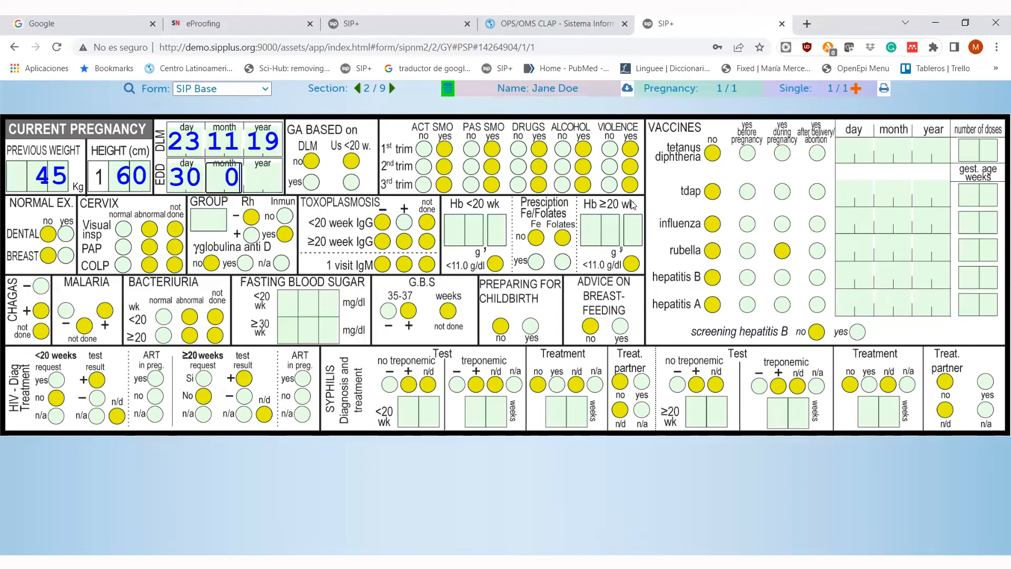
{"action": "type", "text": "20"}
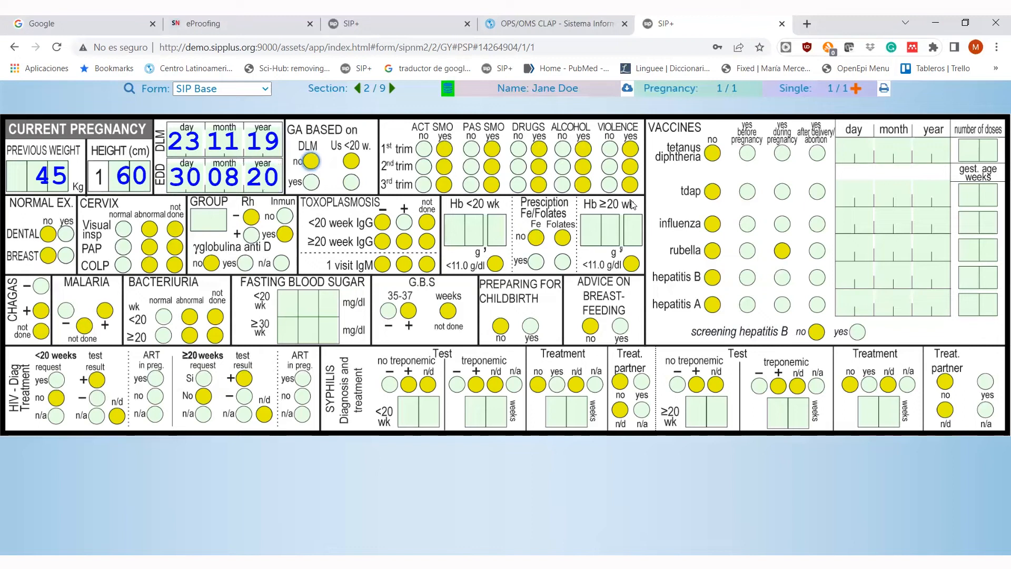
{"action": "left_click", "coordinate": [312, 183]}
{"action": "left_click", "coordinate": [351, 182]}
- Record no smoking, passive smoking, drugs, alcohol or violence in 1st trimester, and a normal cervix inspection
{"action": "left_click", "coordinate": [423, 149]}
{"action": "left_click", "coordinate": [471, 150]}
{"action": "left_click", "coordinate": [519, 150]}
{"action": "left_click", "coordinate": [65, 233]}
{"action": "left_click", "coordinate": [66, 255]}
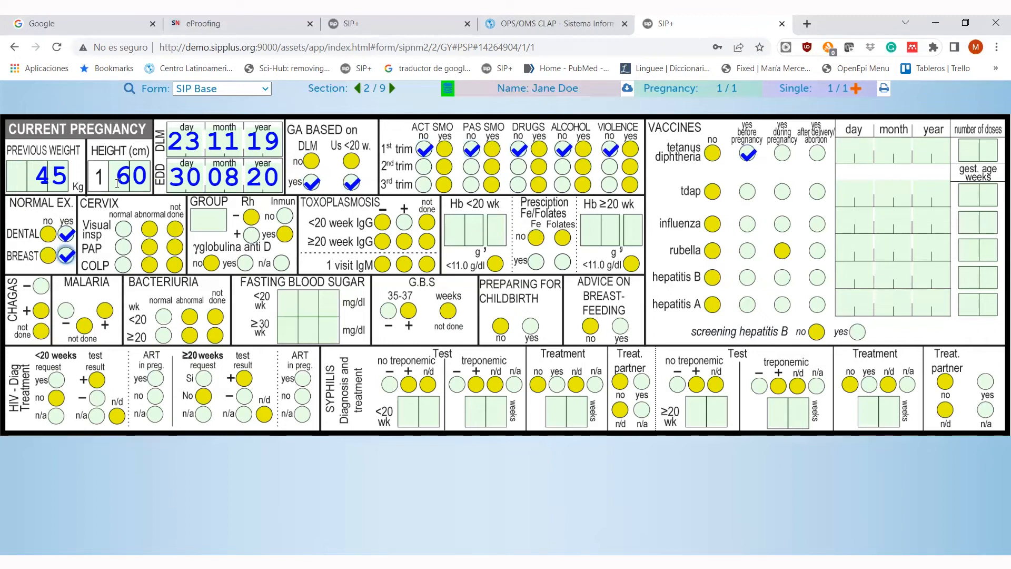
{"action": "left_click", "coordinate": [123, 229]}
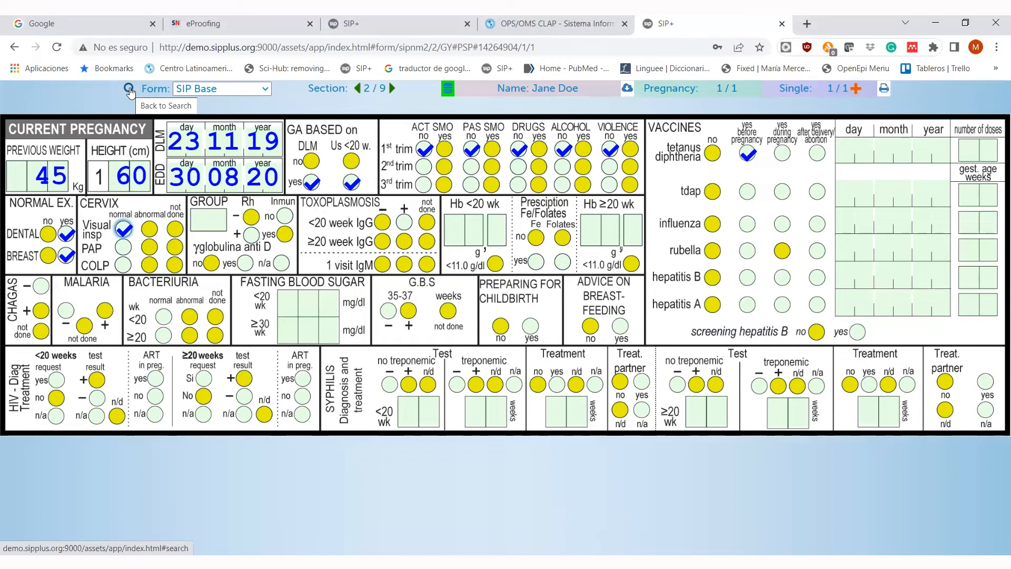
- Find the patient's saved record on the search page by her identification number and list its editable forms
{"action": "left_click", "coordinate": [129, 89]}
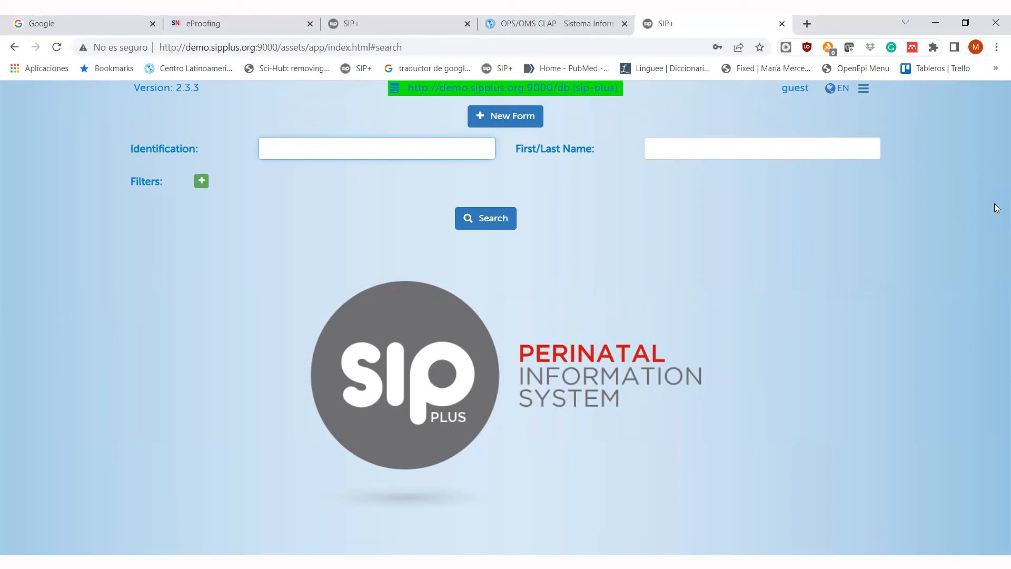
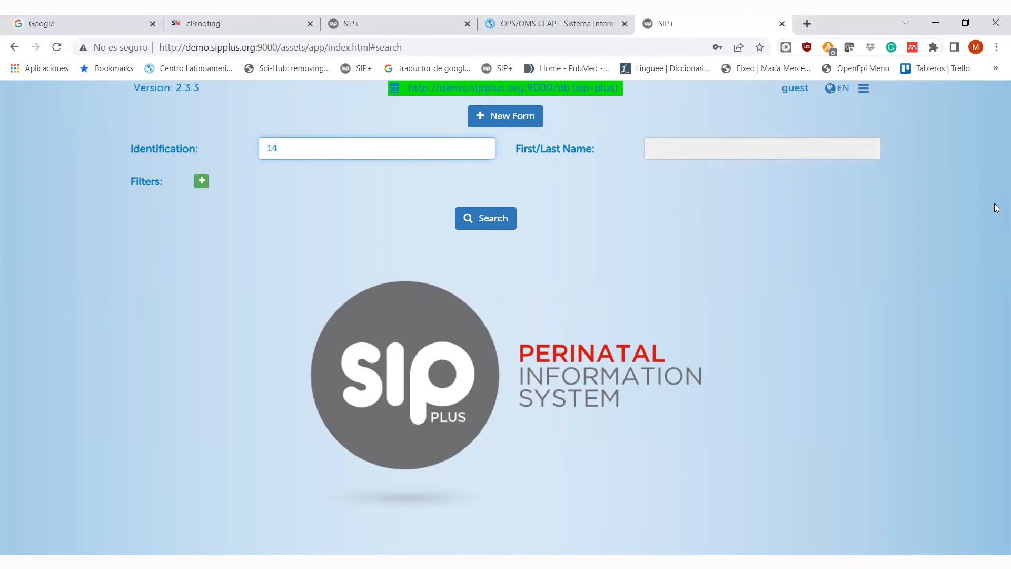
{"action": "left_click", "coordinate": [479, 220]}
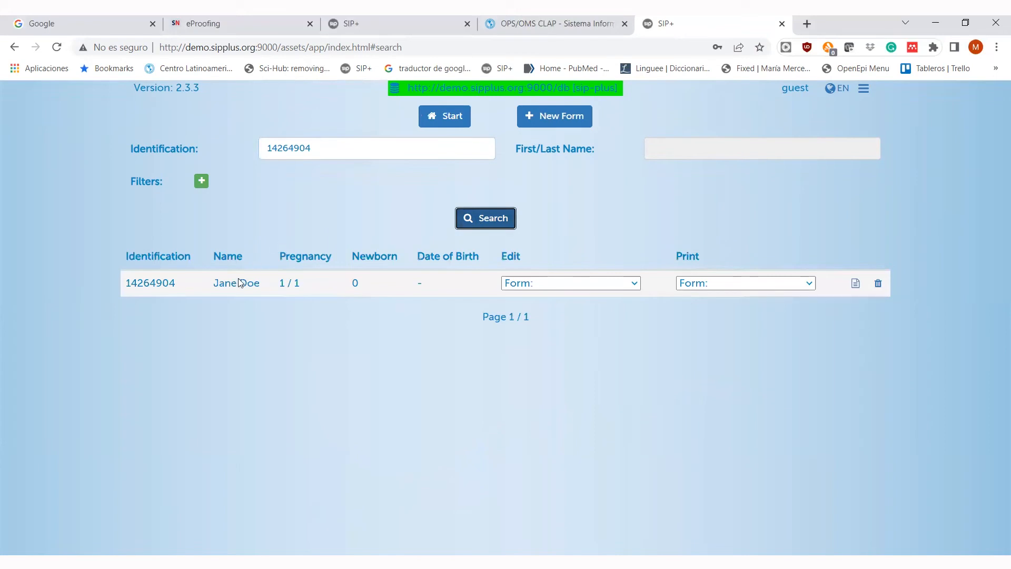
{"action": "left_click", "coordinate": [634, 284]}
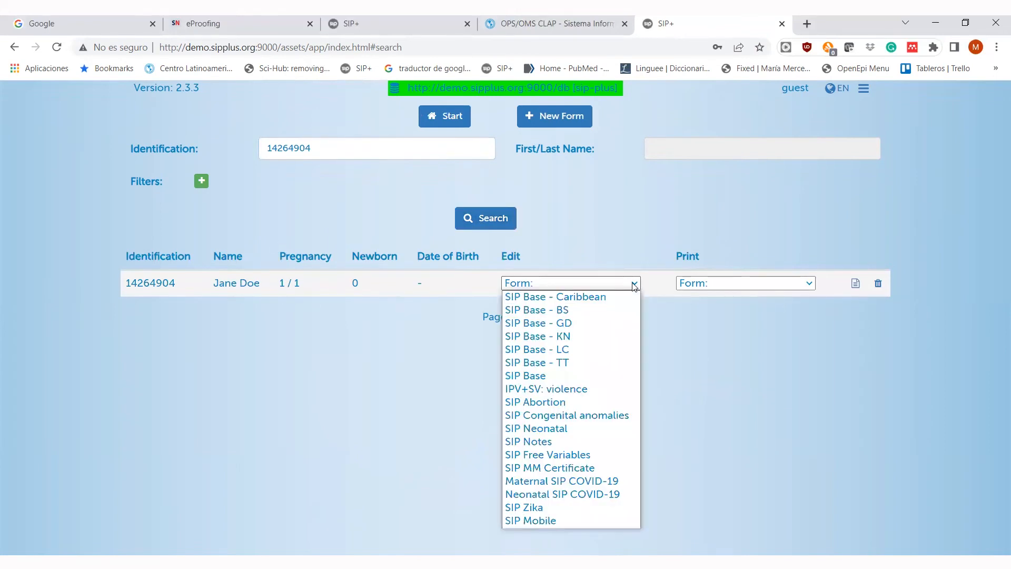
- Reopen the patient's SIP Base form and move to the current pregnancy section, 2/9
{"action": "left_click", "coordinate": [544, 378]}
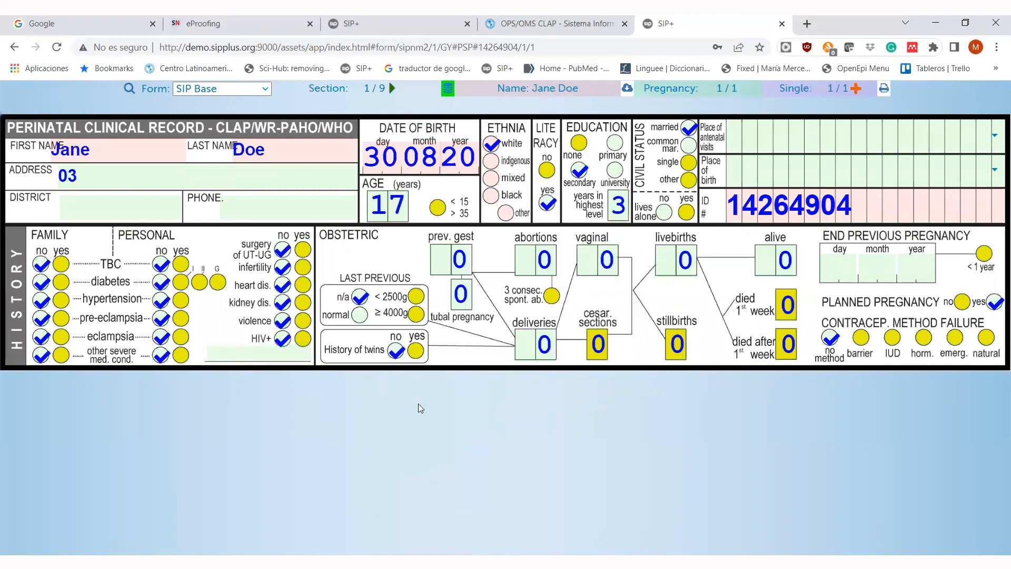
{"action": "left_click", "coordinate": [392, 88]}
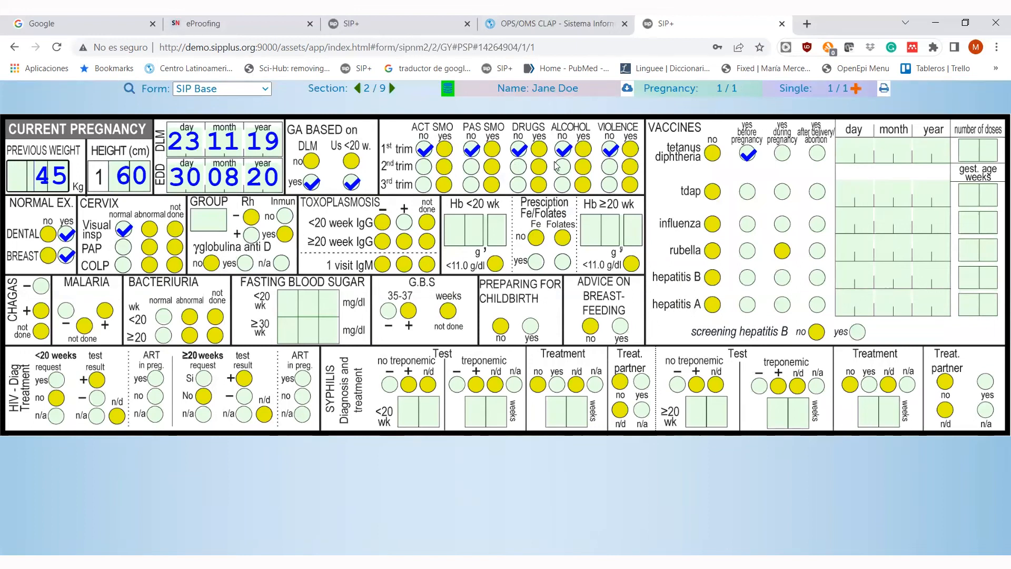
- Record normal PAP and colposcopy, blood group A Rh+, anti-D n/a, and the toxoplasmosis IgG result
{"action": "left_click", "coordinate": [209, 220]}
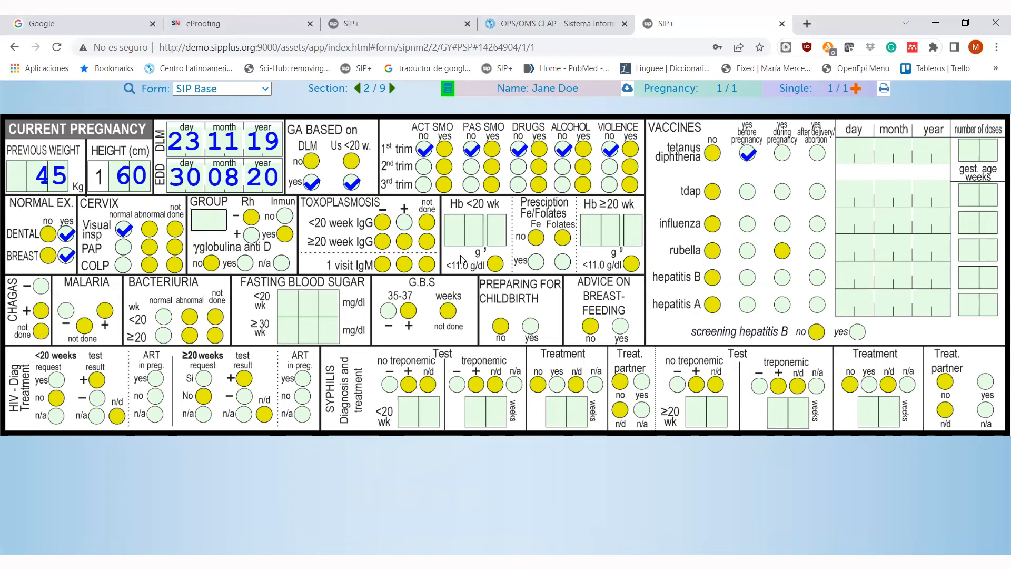
{"action": "left_click", "coordinate": [123, 247]}
{"action": "left_click", "coordinate": [123, 265]}
{"action": "type", "text": "A"}
{"action": "left_click", "coordinate": [251, 235]}
{"action": "left_click", "coordinate": [285, 216]}
{"action": "left_click", "coordinate": [281, 263]}
{"action": "left_click", "coordinate": [404, 222]}
- Enter Hb 105 flagged below 11.0, negative malaria, normal bacteriuria and fasting glucose 89
{"action": "left_click", "coordinate": [474, 231]}
{"action": "type", "text": "105"}
{"action": "left_click", "coordinate": [41, 286]}
{"action": "left_click", "coordinate": [84, 325]}
{"action": "left_click", "coordinate": [164, 316]}
{"action": "left_click", "coordinate": [308, 304]}
{"action": "type", "text": "89"}
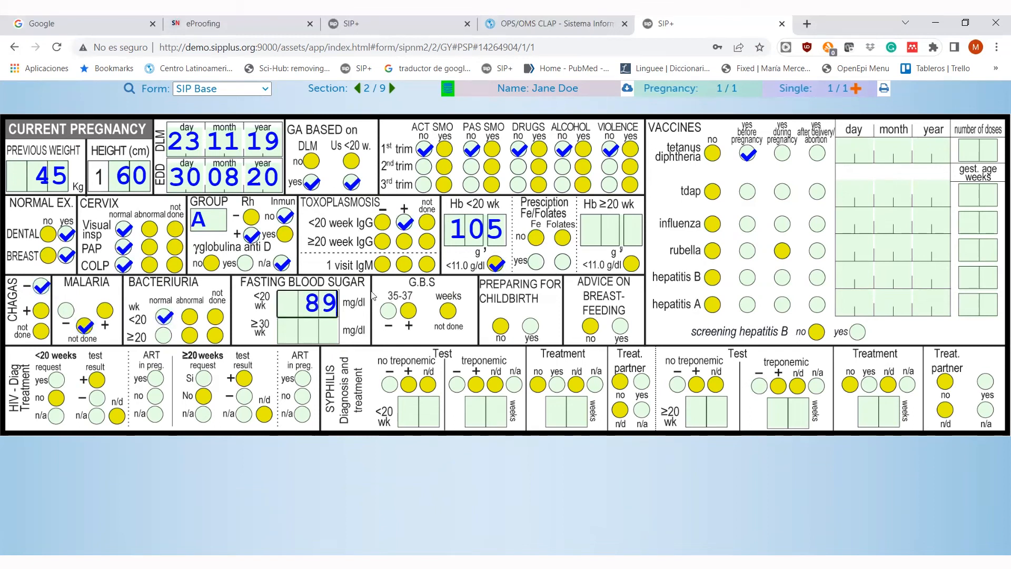
- Record HIV tests requested with negative result, negative syphilis test, and both syphilis treatments n/a
{"action": "left_click", "coordinate": [56, 380]}
{"action": "left_click", "coordinate": [97, 398]}
{"action": "left_click", "coordinate": [204, 378]}
{"action": "left_click", "coordinate": [389, 385]}
{"action": "left_click", "coordinate": [596, 385]}
{"action": "left_click", "coordinate": [642, 410]}
- Record tdap, influenza and rubella vaccines given before pregnancy, then go to section 3/9
{"action": "left_click", "coordinate": [747, 191]}
{"action": "left_click", "coordinate": [747, 224]}
{"action": "left_click", "coordinate": [747, 252]}
{"action": "left_click", "coordinate": [747, 278]}
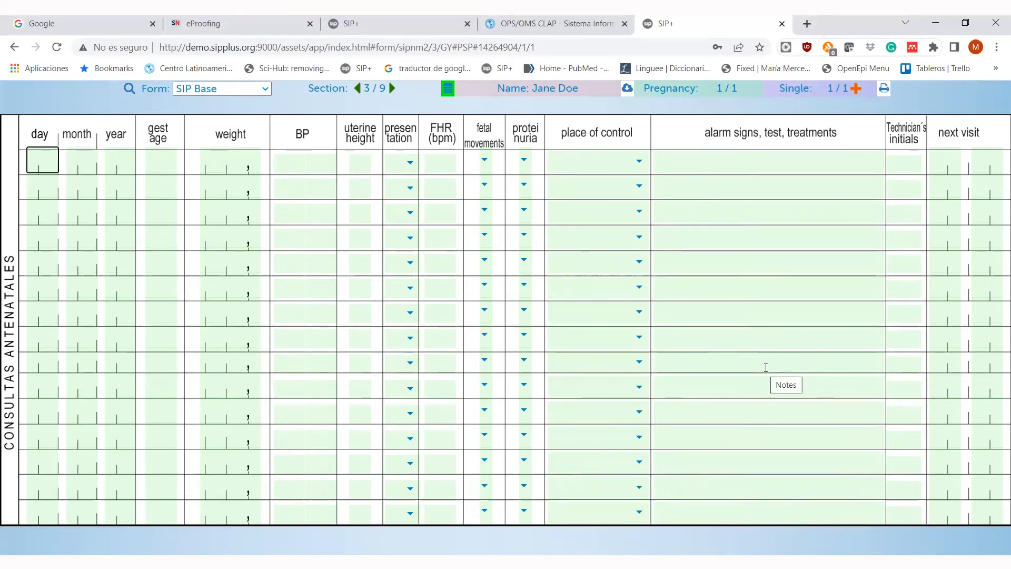
- Enter visit 1: 16/07/20, 33 weeks, BP 120/70, uterine height 28, cephalic presentation, FHR 140
{"action": "type", "text": "16 07 "}
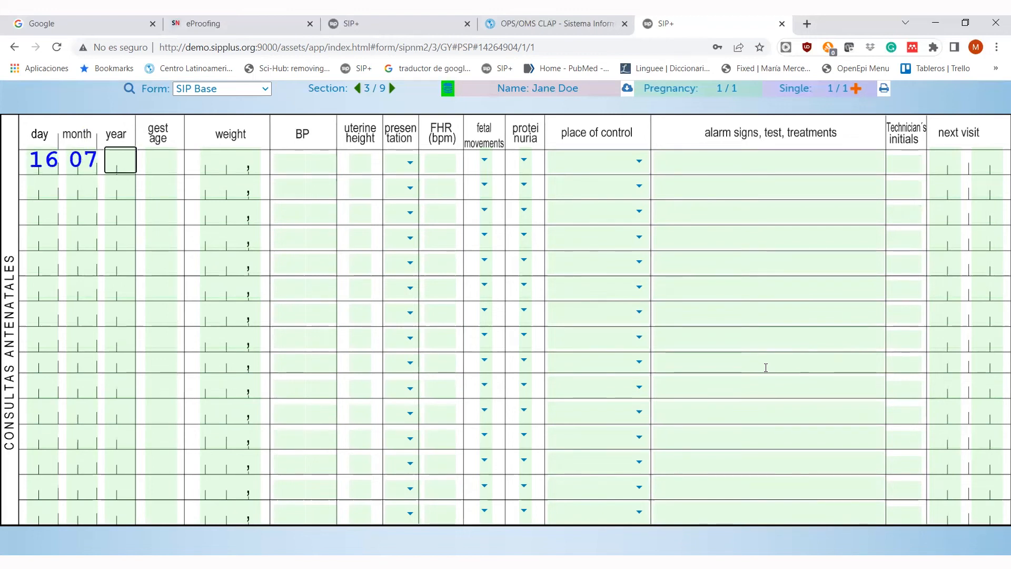
{"action": "type", "text": "20 33 "}
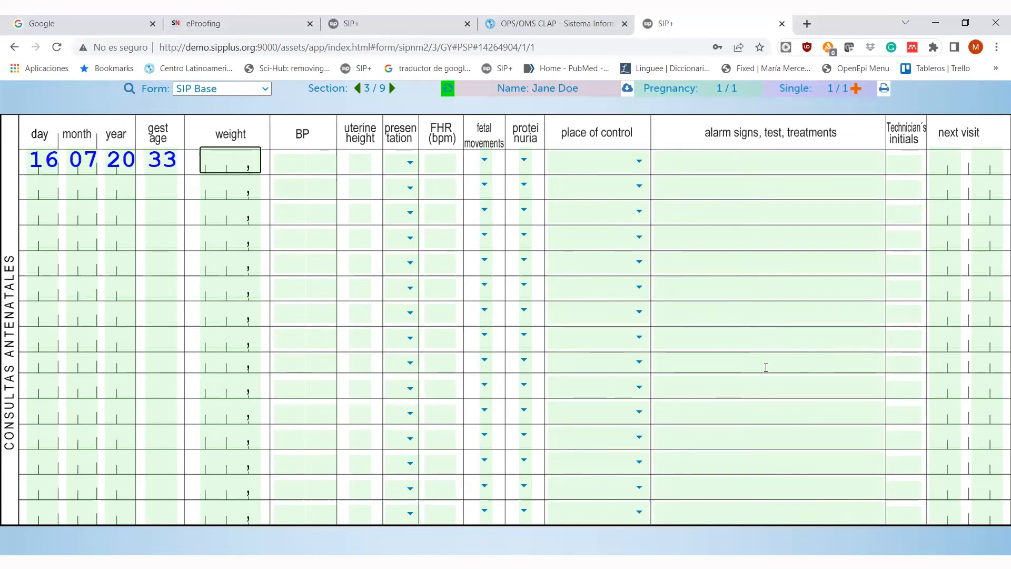
{"action": "type", "text": "4"}
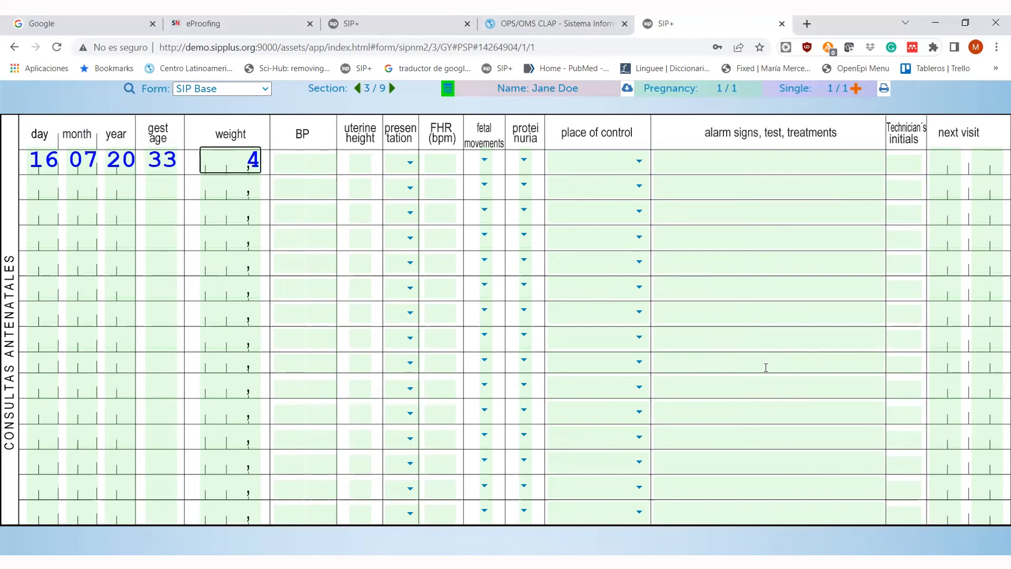
{"action": "type", "text": "6"}
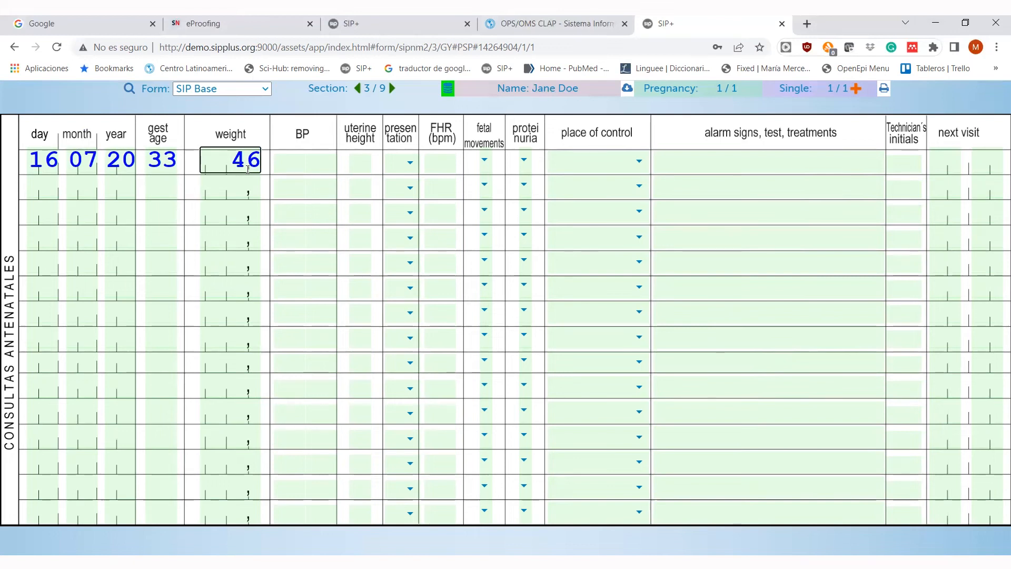
{"action": "type", "text": "0"}
{"action": "left_click", "coordinate": [281, 165]}
{"action": "type", "text": "12070"}
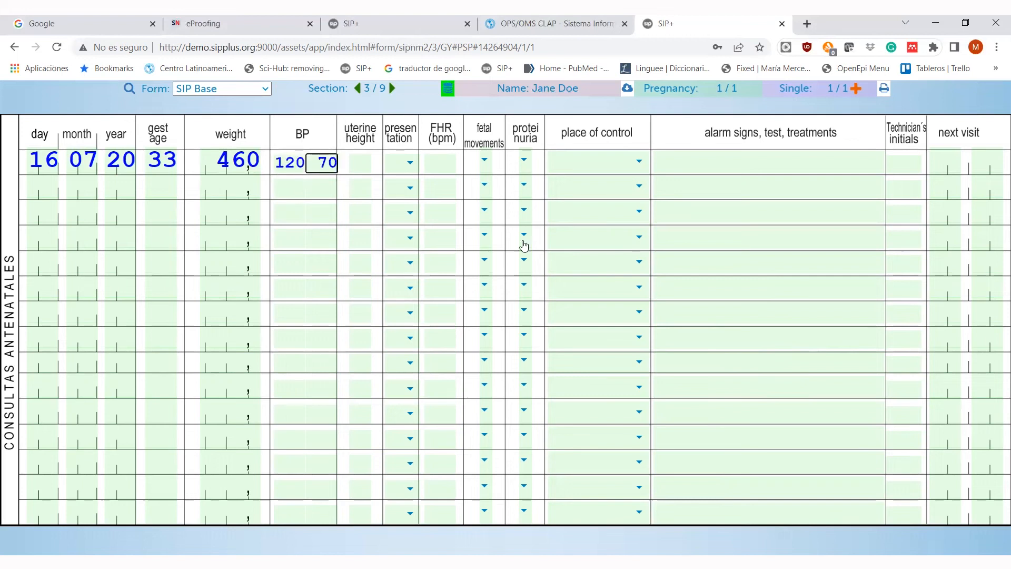
{"action": "type", "text": "28c140"}
- Set positive fetal movements, negative proteinuria, place 2253, technician initials and next visit date, then go to Childbirth
{"action": "left_click", "coordinate": [486, 160]}
{"action": "left_click", "coordinate": [491, 180]}
{"action": "left_click", "coordinate": [524, 160]}
{"action": "left_click", "coordinate": [539, 181]}
{"action": "left_click", "coordinate": [640, 176]}
{"action": "left_click", "coordinate": [903, 164]}
{"action": "type", "text": "hy"}
{"action": "key", "text": "Tab"}
{"action": "type", "text": "168"}
{"action": "key", "text": "Tab"}
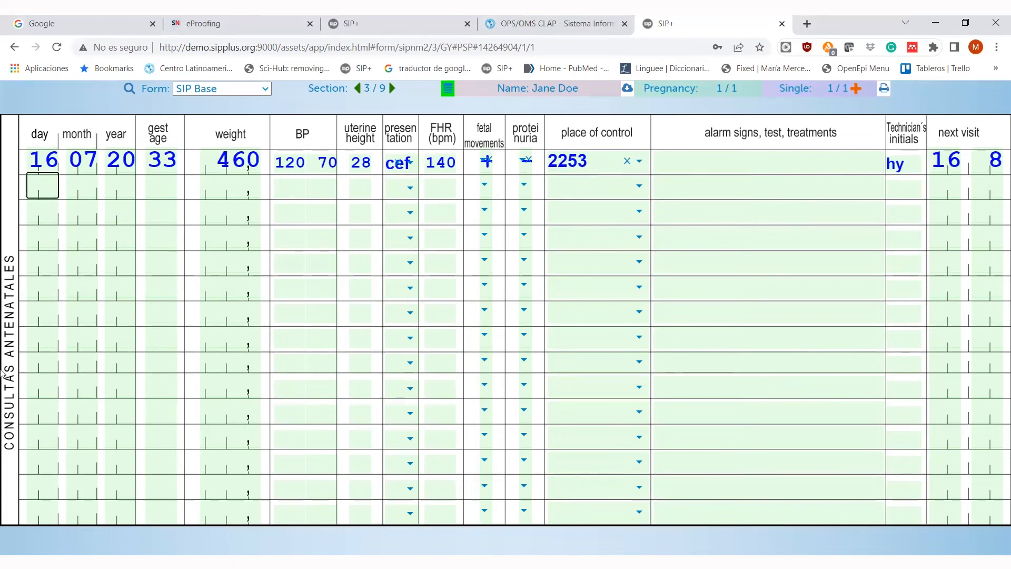
{"action": "left_click", "coordinate": [392, 88]}
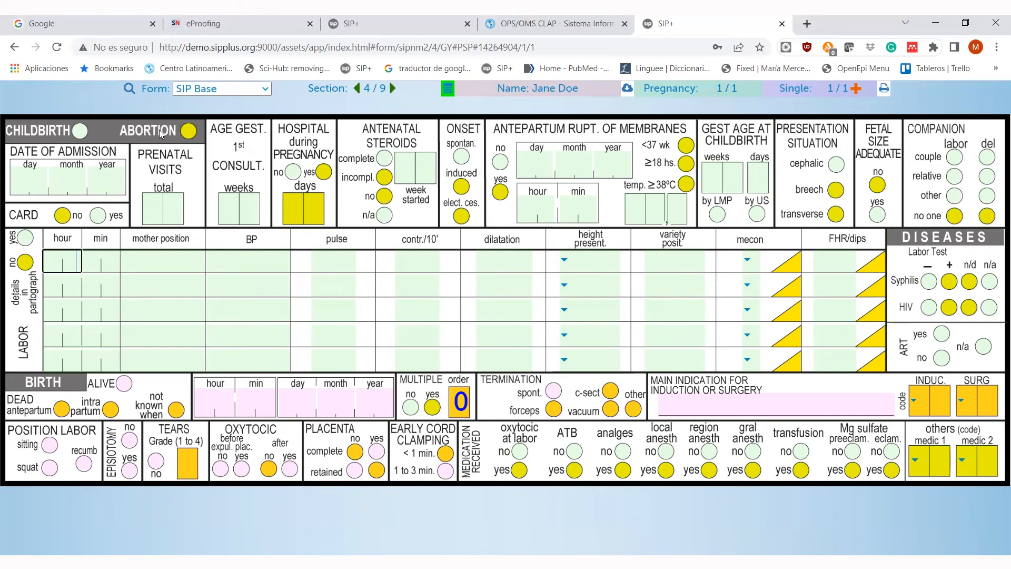
- Record the childbirth admission on 09/09/20: prenatal card yes, 2 visits, 33 weeks, no hospitalisation, complete steroids
{"action": "left_click", "coordinate": [130, 136]}
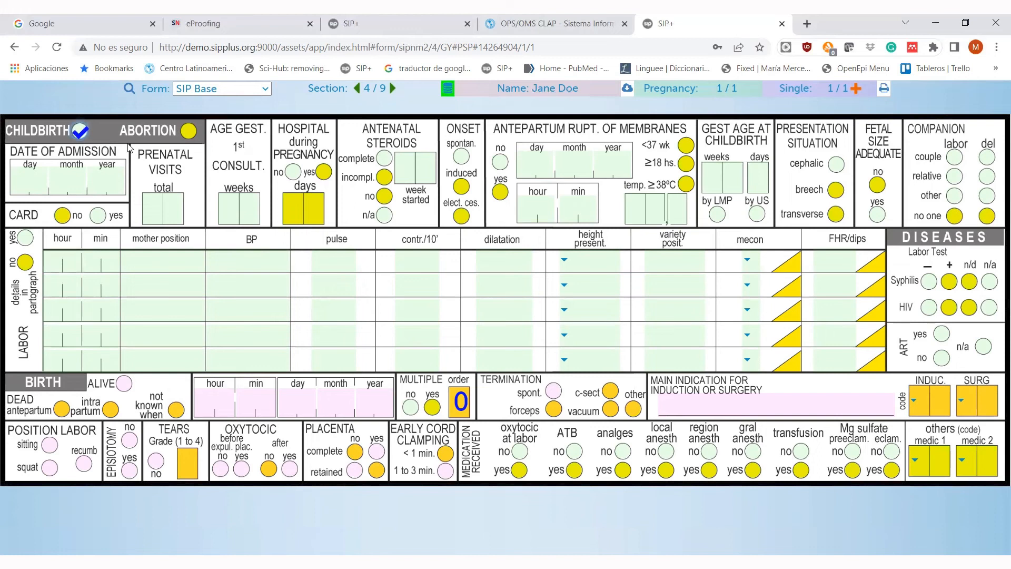
{"action": "type", "text": "090920"}
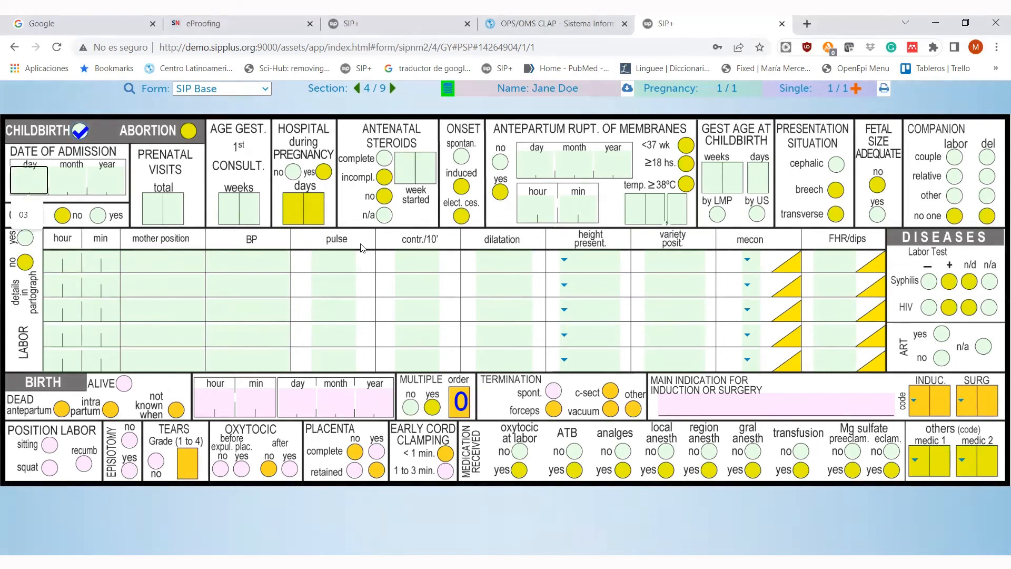
{"action": "left_click", "coordinate": [98, 214]}
{"action": "left_click", "coordinate": [166, 209]}
{"action": "type", "text": "2"}
{"action": "left_click", "coordinate": [249, 209]}
{"action": "type", "text": "33"}
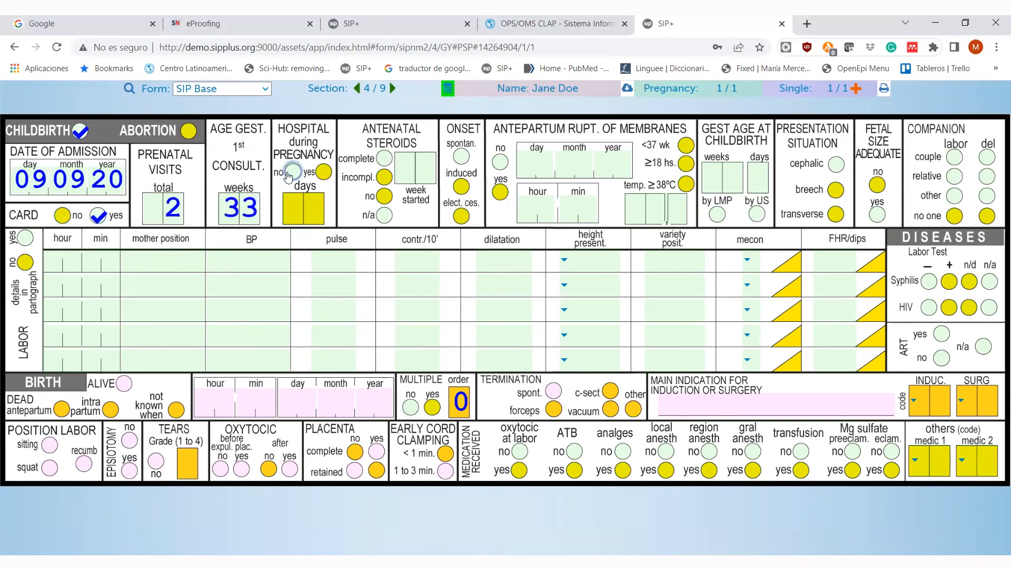
{"action": "left_click", "coordinate": [292, 173]}
{"action": "left_click", "coordinate": [386, 160]}
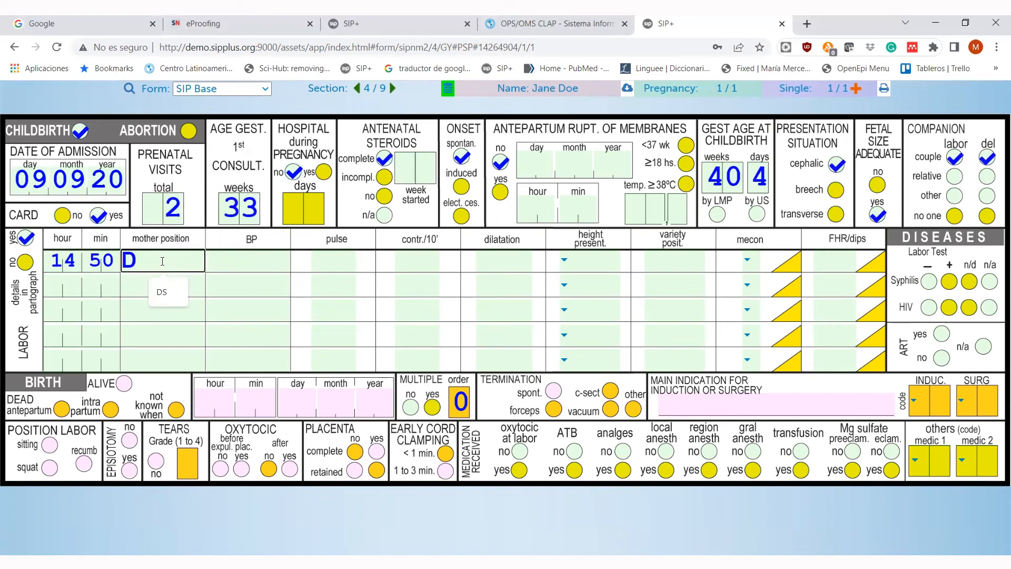
{"action": "type", "text": "L"}
- Enter first labor observation vitals: blood pressure 100/80, pulse 88, 1 contraction per 10 minutes
{"action": "left_click", "coordinate": [225, 261]}
{"action": "left_click", "coordinate": [223, 293]}
{"action": "left_click", "coordinate": [269, 261]}
{"action": "left_click", "coordinate": [268, 293]}
{"action": "left_click", "coordinate": [334, 262]}
{"action": "left_click", "coordinate": [332, 293]}
{"action": "left_click", "coordinate": [416, 261]}
{"action": "left_click", "coordinate": [415, 292]}
- Complete the partograph row: dilatation 4, presentation height I, position OIIA, no meconium, fetal heart rate 145
{"action": "left_click", "coordinate": [497, 261]}
{"action": "type", "text": "4"}
{"action": "left_click", "coordinate": [563, 260]}
{"action": "left_click", "coordinate": [589, 279]}
{"action": "left_click", "coordinate": [667, 259]}
{"action": "type", "text": "oiia"}
{"action": "left_click", "coordinate": [747, 259]}
{"action": "left_click", "coordinate": [764, 279]}
{"action": "left_click", "coordinate": [835, 260]}
{"action": "type", "text": "145"}
- Mark syphilis and HIV labor tests negative and record a live birth at 19:30 on 03/09/20
{"action": "left_click", "coordinate": [928, 282]}
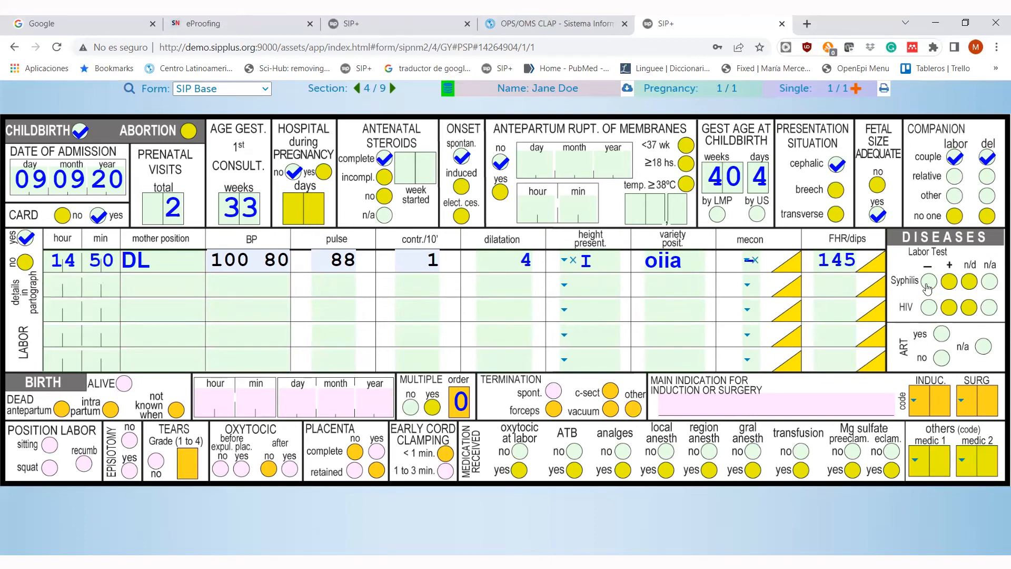
{"action": "left_click", "coordinate": [930, 307]}
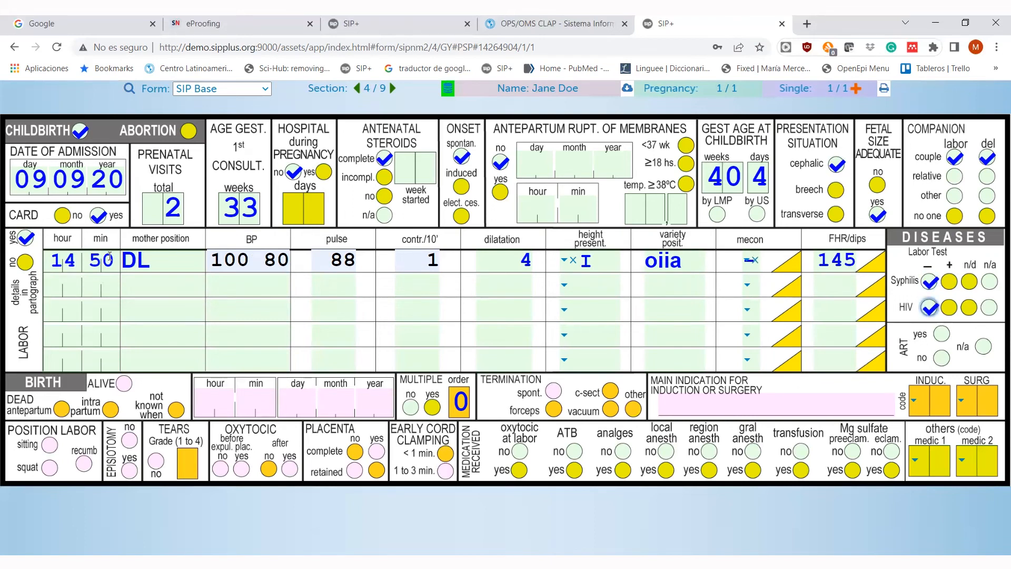
{"action": "left_click", "coordinate": [125, 384]}
{"action": "left_click", "coordinate": [213, 401]}
{"action": "type", "text": "1930030920"}
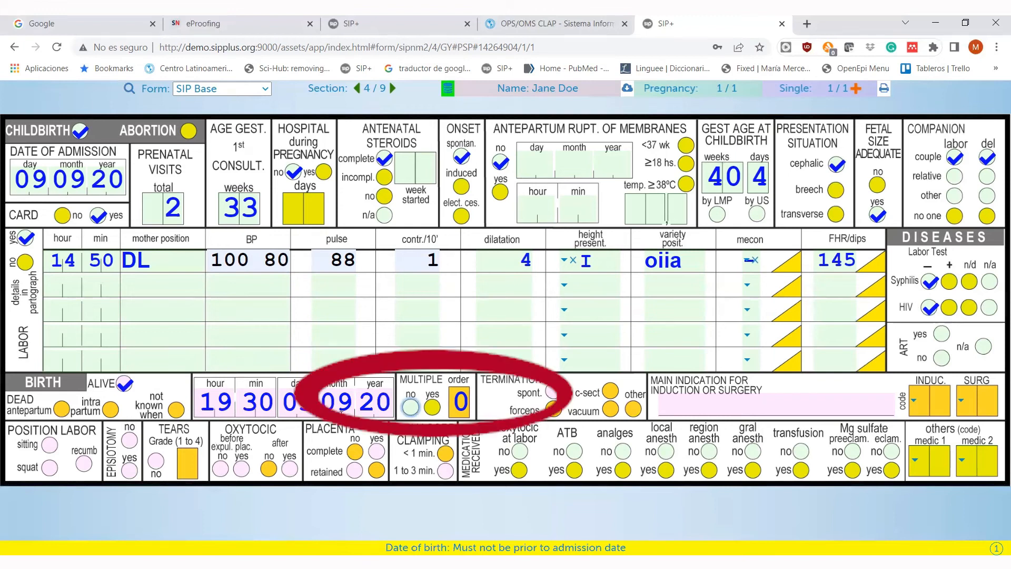
- Mark the birth as single rather than multiple
{"action": "left_click", "coordinate": [411, 407]}
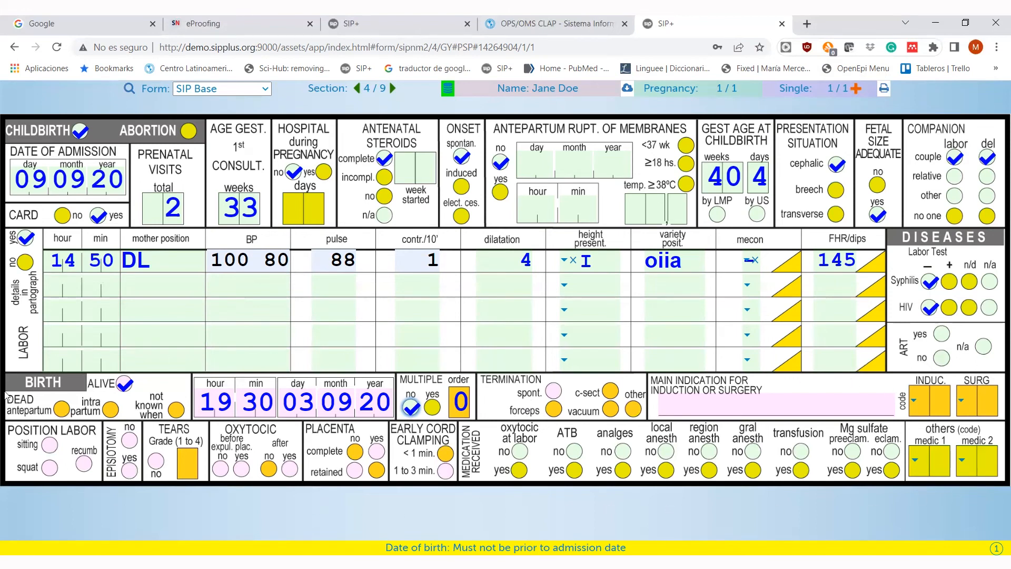
- Record placenta not retained, cord clamping at 1–3 minutes, and no oxytocics, antibiotics or analgesia
{"action": "left_click", "coordinate": [355, 470]}
{"action": "left_click", "coordinate": [445, 471]}
{"action": "left_click", "coordinate": [519, 452]}
{"action": "left_click", "coordinate": [575, 451]}
{"action": "left_click", "coordinate": [622, 452]}
- Mark no local, regional or general anesthesia, no transfusion, and no magnesium sulfate
{"action": "left_click", "coordinate": [666, 451]}
{"action": "left_click", "coordinate": [709, 451]}
{"action": "left_click", "coordinate": [754, 451]}
{"action": "left_click", "coordinate": [801, 451]}
{"action": "left_click", "coordinate": [853, 451]}
{"action": "left_click", "coordinate": [891, 451]}
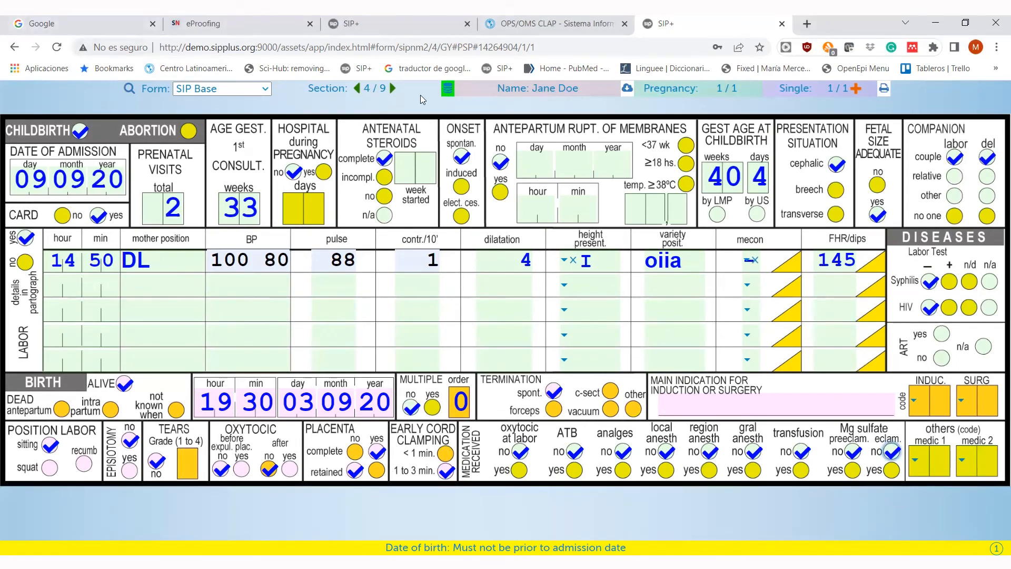
{"action": "left_click", "coordinate": [394, 91]}
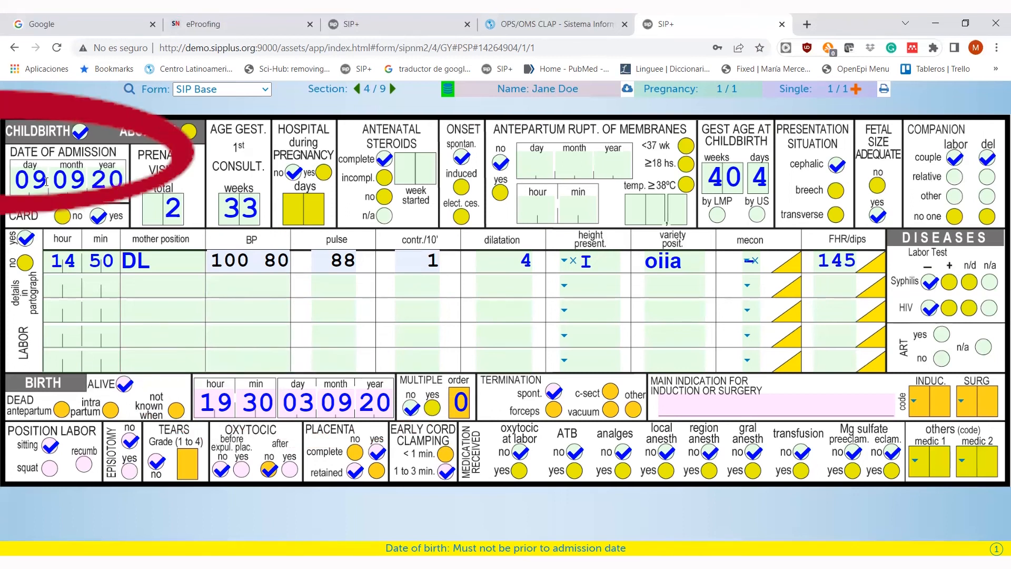
{"action": "left_click", "coordinate": [45, 181]}
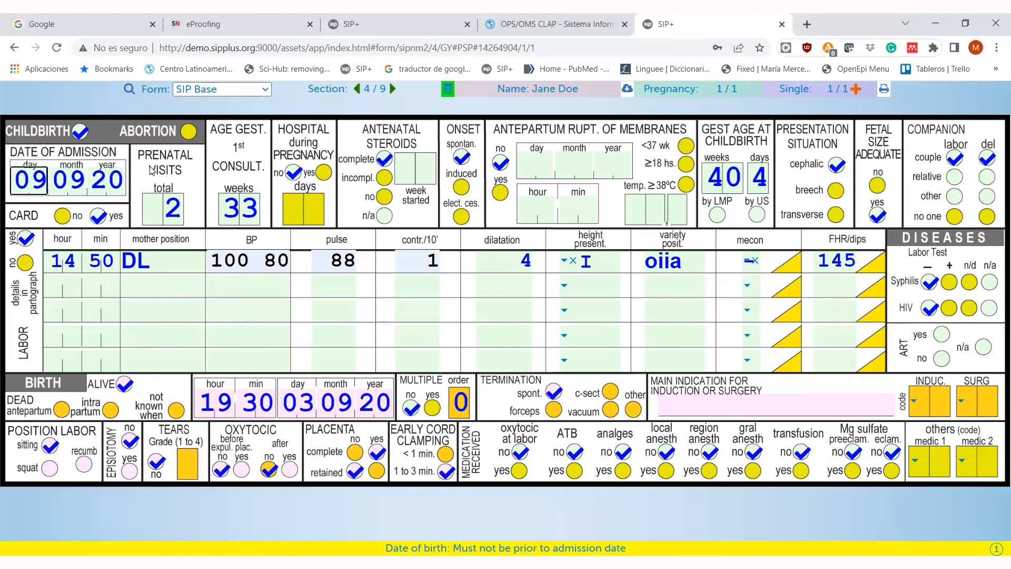
- Change the admission day to 03, making the date 03/09/20, and advance to section 5/9
{"action": "key", "text": "BackSpace"}
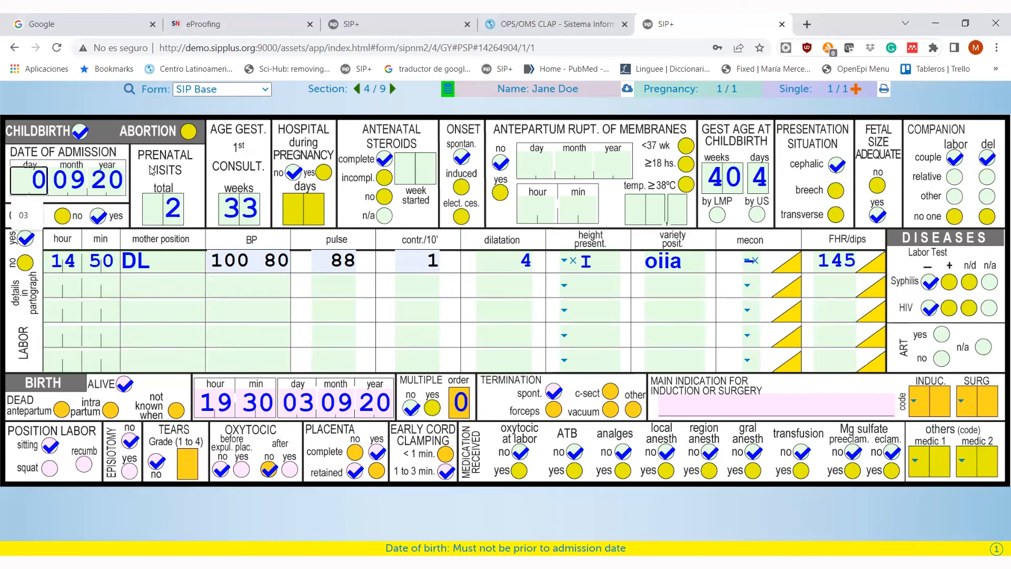
{"action": "type", "text": "3"}
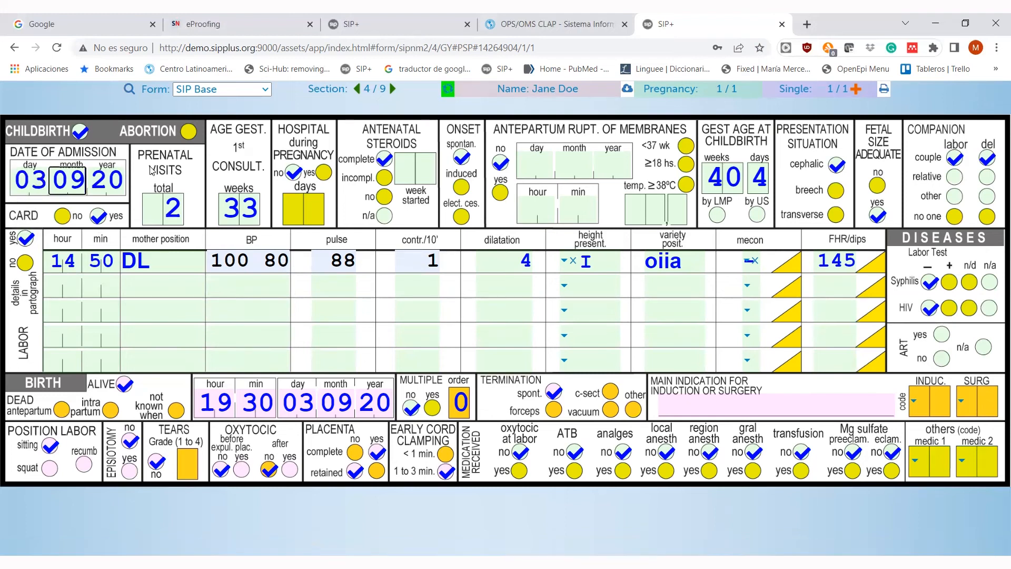
{"action": "left_click", "coordinate": [168, 335]}
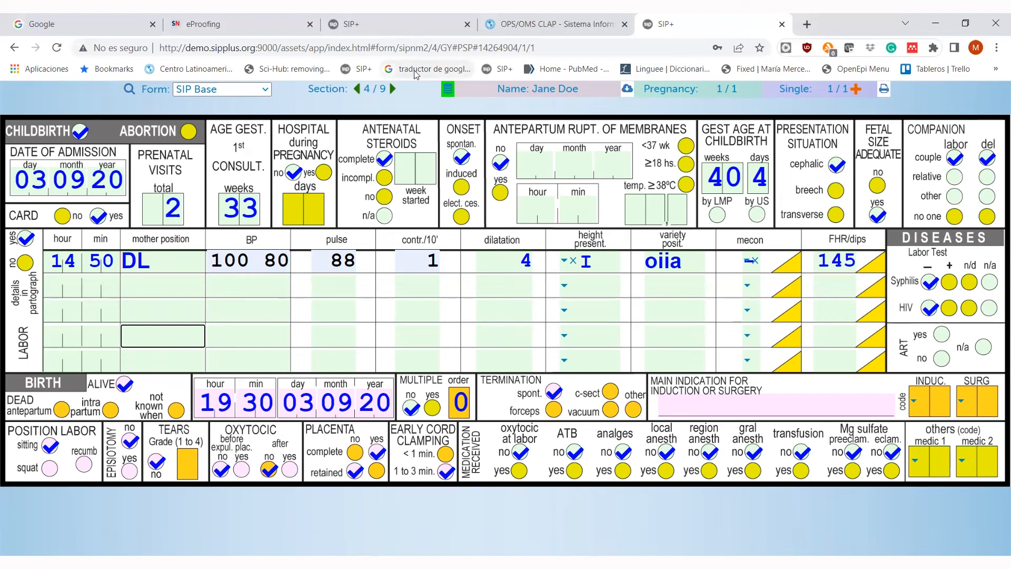
{"action": "left_click", "coordinate": [392, 88]}
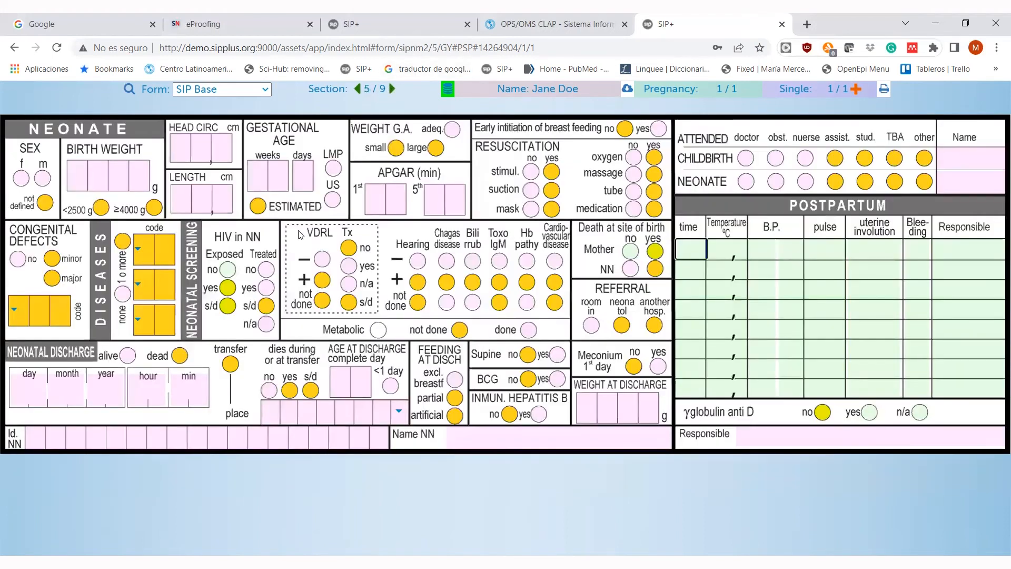
- Record a female newborn: 3500 g, head 33, length 480, 40+4 weeks, weight adequate for age
{"action": "left_click", "coordinate": [22, 179]}
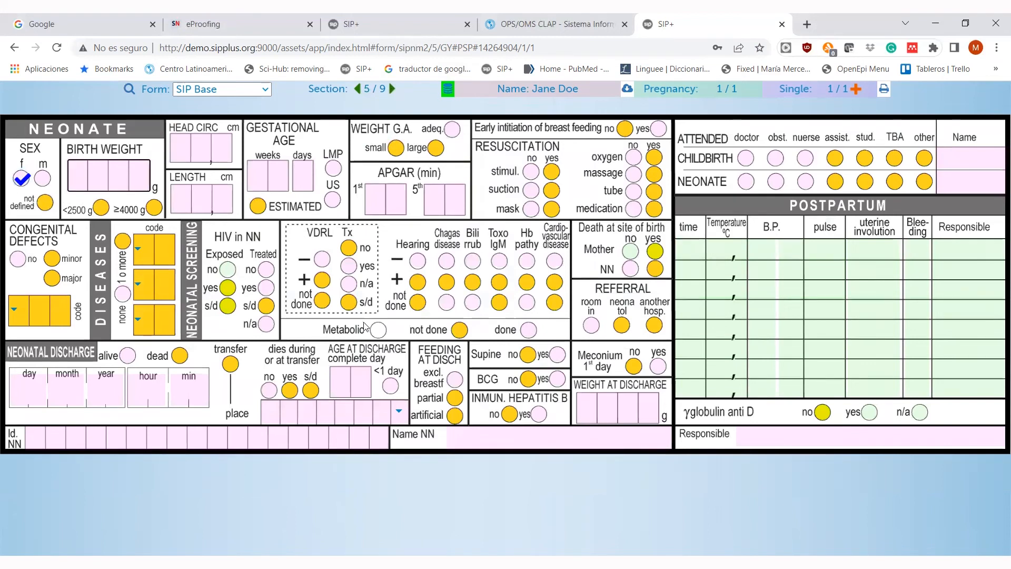
{"action": "type", "text": "3500"}
{"action": "left_click", "coordinate": [211, 145]}
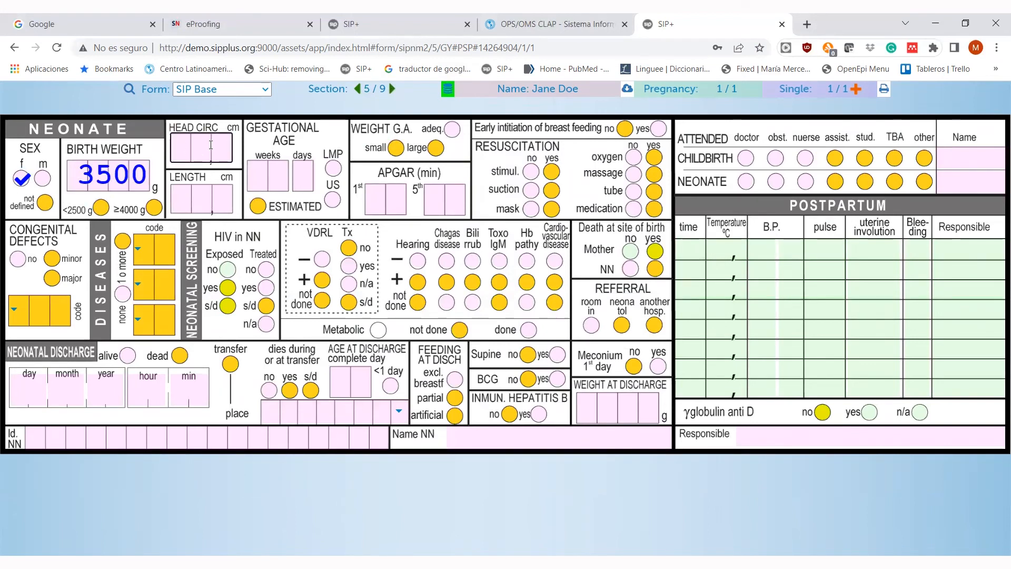
{"action": "type", "text": "33"}
{"action": "key", "text": "Tab"}
{"action": "type", "text": "480"}
{"action": "key", "text": "Tab"}
{"action": "type", "text": "40"}
{"action": "key", "text": "Tab"}
{"action": "type", "text": "4"}
{"action": "left_click", "coordinate": [385, 200]}
- Enter APGAR scores of 9 at one minute and 10 at five minutes
{"action": "left_click", "coordinate": [453, 130]}
{"action": "type", "text": "9"}
{"action": "left_click", "coordinate": [426, 208]}
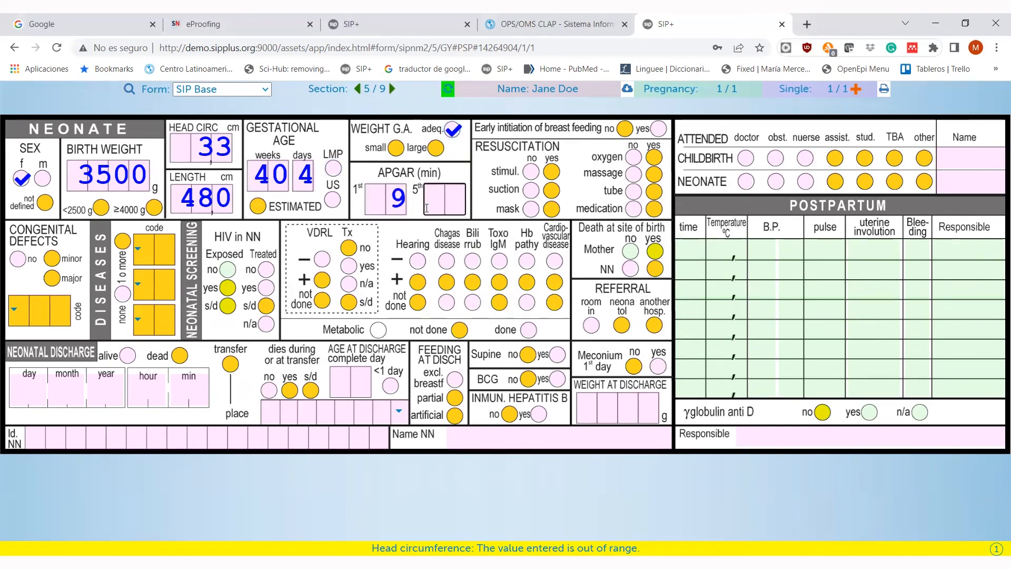
{"action": "type", "text": "10"}
- Record early breastfeeding, no resuscitation measures, and a doctor attending both birth and neonate
{"action": "left_click", "coordinate": [531, 171]}
{"action": "left_click", "coordinate": [531, 189]}
{"action": "left_click", "coordinate": [532, 209]}
{"action": "left_click", "coordinate": [634, 157]}
{"action": "left_click", "coordinate": [658, 129]}
{"action": "left_click", "coordinate": [634, 174]}
{"action": "left_click", "coordinate": [634, 191]}
{"action": "left_click", "coordinate": [634, 209]}
{"action": "left_click", "coordinate": [745, 158]}
{"action": "left_click", "coordinate": [746, 182]}
- Record no defects or diseases, no HIV exposure, negative VDRL and all neonatal screenings negative
{"action": "left_click", "coordinate": [18, 259]}
{"action": "left_click", "coordinate": [123, 293]}
{"action": "left_click", "coordinate": [267, 305]}
{"action": "left_click", "coordinate": [228, 270]}
{"action": "left_click", "coordinate": [322, 259]}
{"action": "left_click", "coordinate": [349, 284]}
{"action": "left_click", "coordinate": [417, 261]}
{"action": "left_click", "coordinate": [447, 261]}
{"action": "left_click", "coordinate": [472, 260]}
{"action": "left_click", "coordinate": [499, 260]}
{"action": "left_click", "coordinate": [527, 261]}
{"action": "left_click", "coordinate": [554, 261]}
{"action": "left_click", "coordinate": [630, 251]}
- Record discharge alive on 04/09/20 at 10:00: supine, BCG and hepatitis B given, rooming-in, weight 3200 g
{"action": "left_click", "coordinate": [128, 356]}
{"action": "type", "text": "040"}
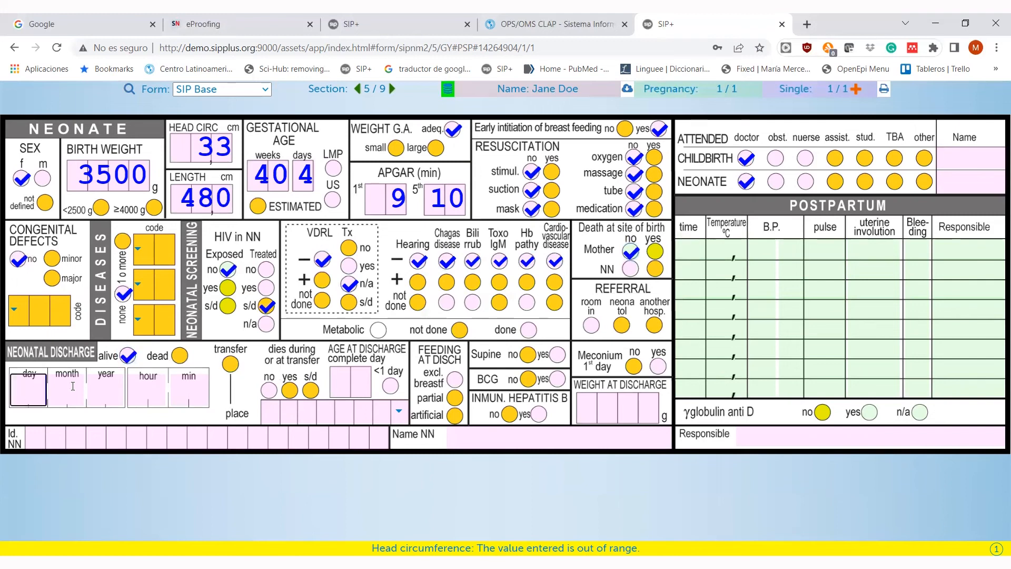
{"action": "type", "text": "9201000"}
{"action": "left_click", "coordinate": [269, 390]}
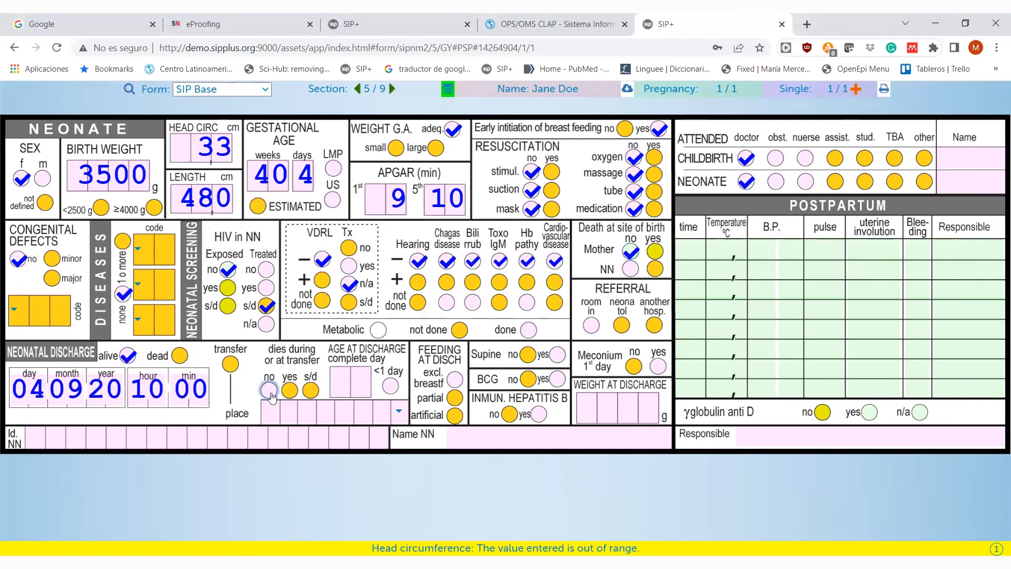
{"action": "type", "text": "1"}
{"action": "left_click", "coordinate": [455, 379]}
{"action": "left_click", "coordinate": [557, 355]}
{"action": "left_click", "coordinate": [557, 378]}
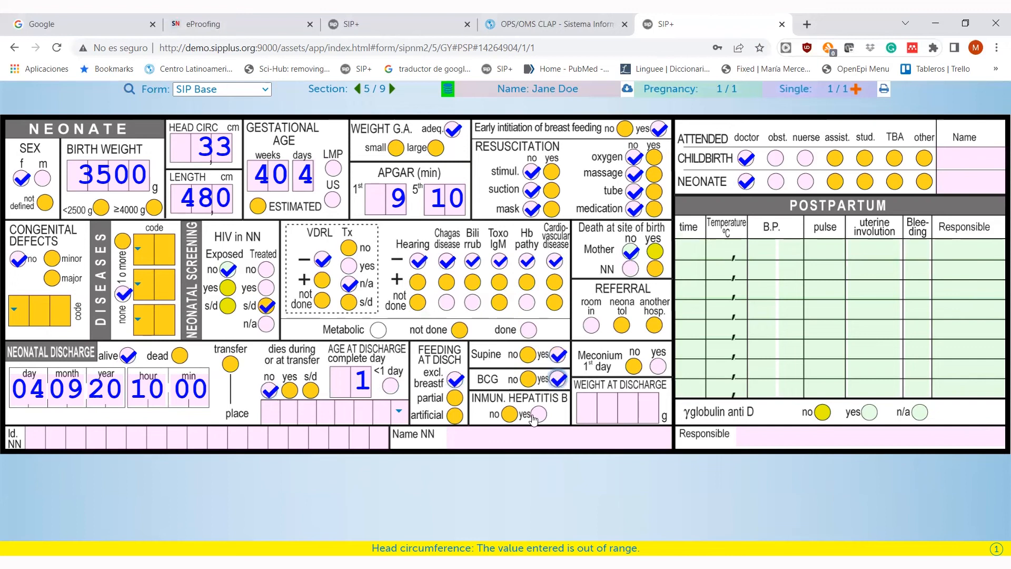
{"action": "left_click", "coordinate": [538, 413]}
{"action": "left_click", "coordinate": [591, 325]}
{"action": "left_click", "coordinate": [658, 366]}
{"action": "type", "text": "3200"}
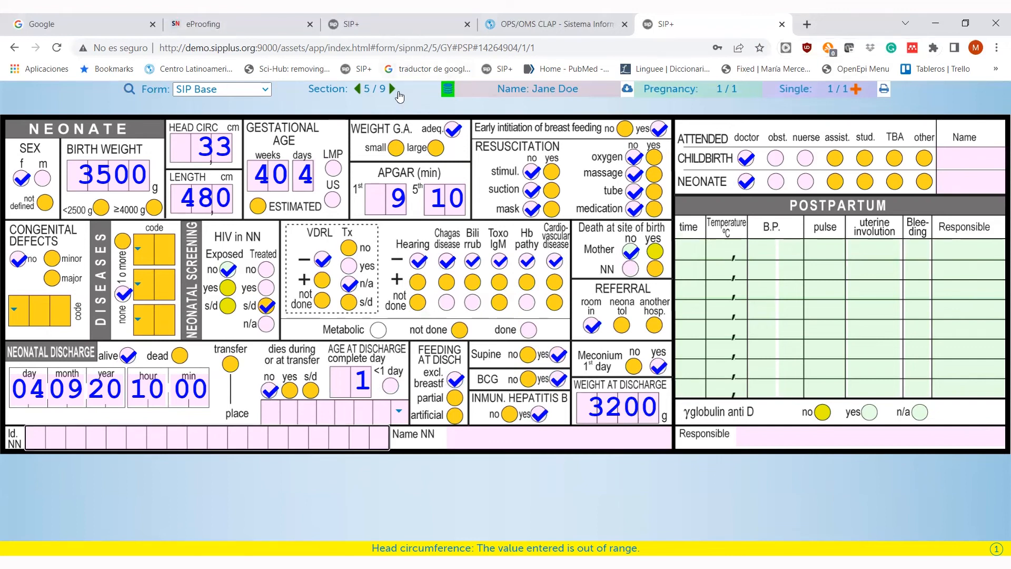
{"action": "left_click", "coordinate": [392, 90]}
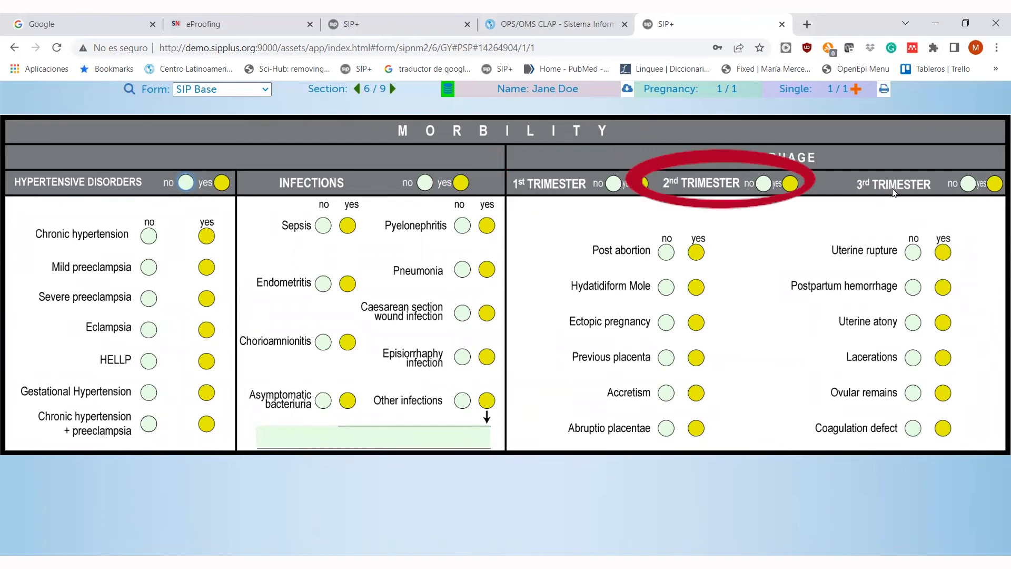
- Mark hypertensive disorders, infections and all trimester hemorrhages 'no', and gestational hypertension 'yes'
{"action": "left_click", "coordinate": [187, 182]}
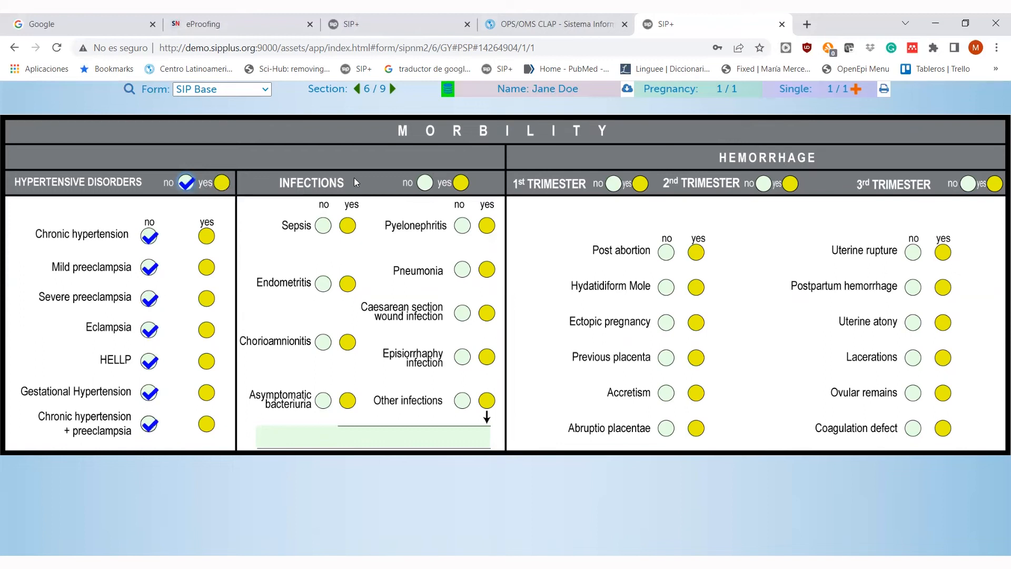
{"action": "left_click", "coordinate": [425, 183]}
{"action": "left_click", "coordinate": [613, 184]}
{"action": "left_click", "coordinate": [769, 183]}
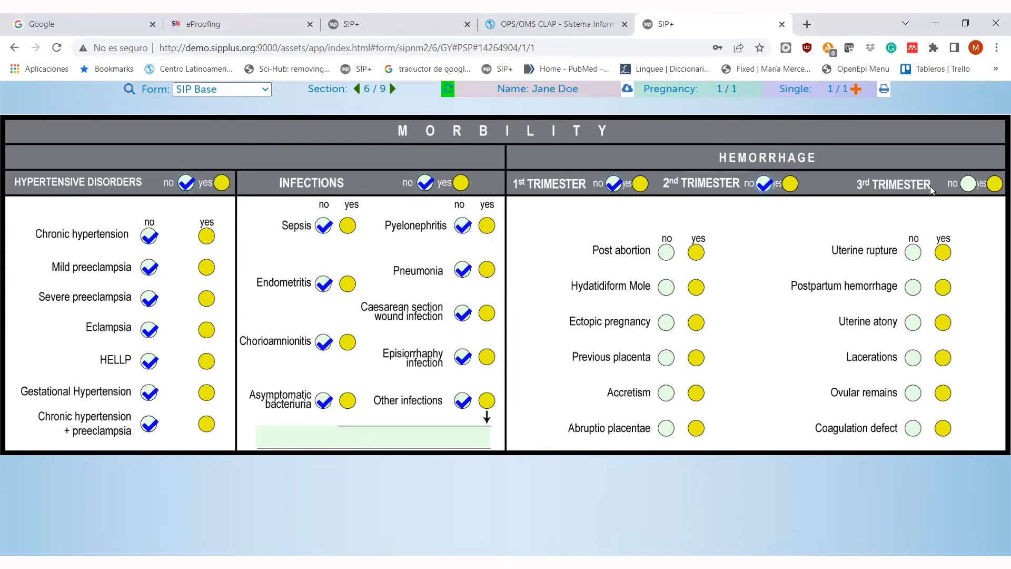
{"action": "left_click", "coordinate": [968, 184]}
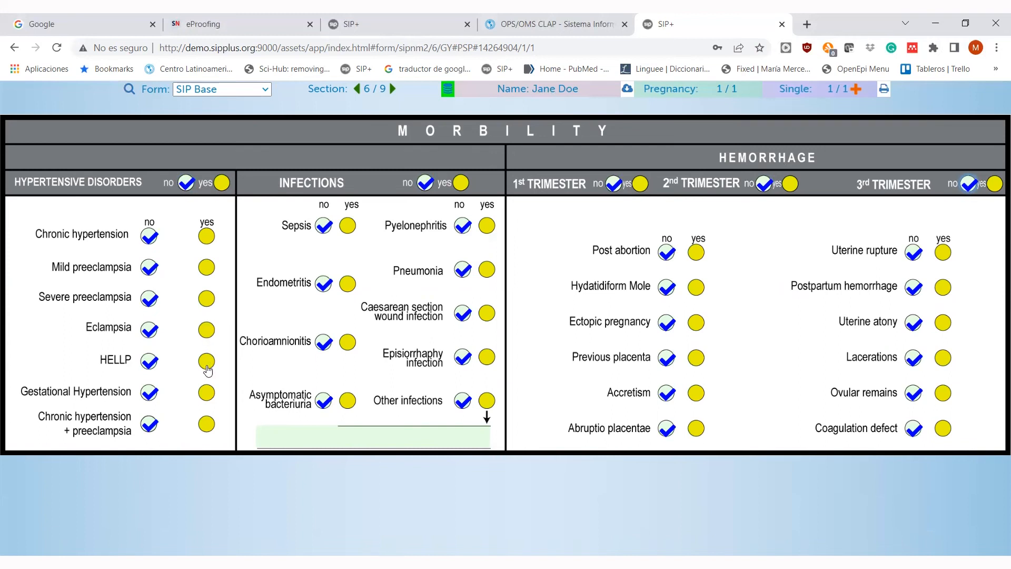
{"action": "left_click", "coordinate": [207, 393]}
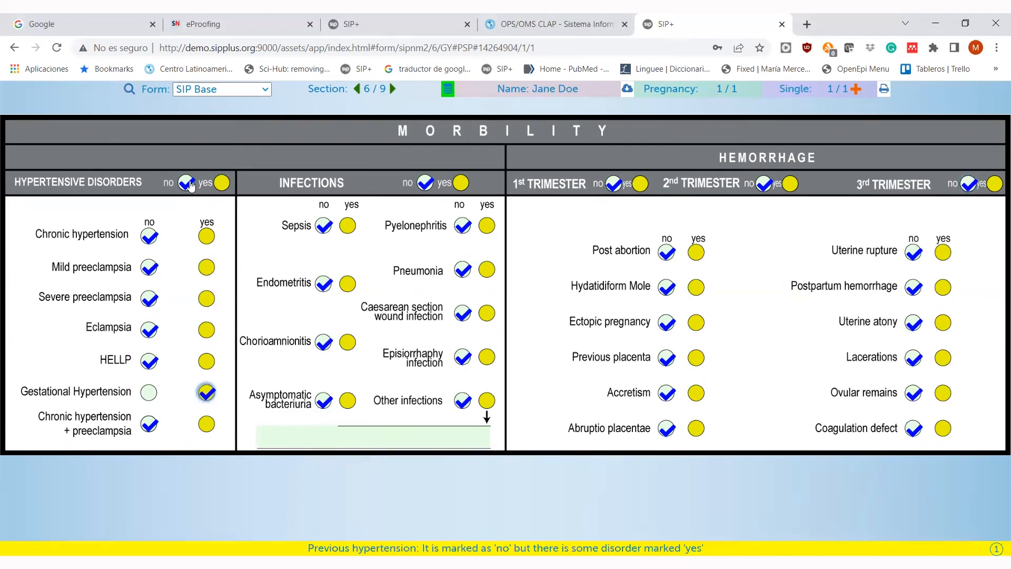
- Switch the Hypertensive Disorders header to 'yes' and advance to section 7/9
{"action": "left_click", "coordinate": [225, 184]}
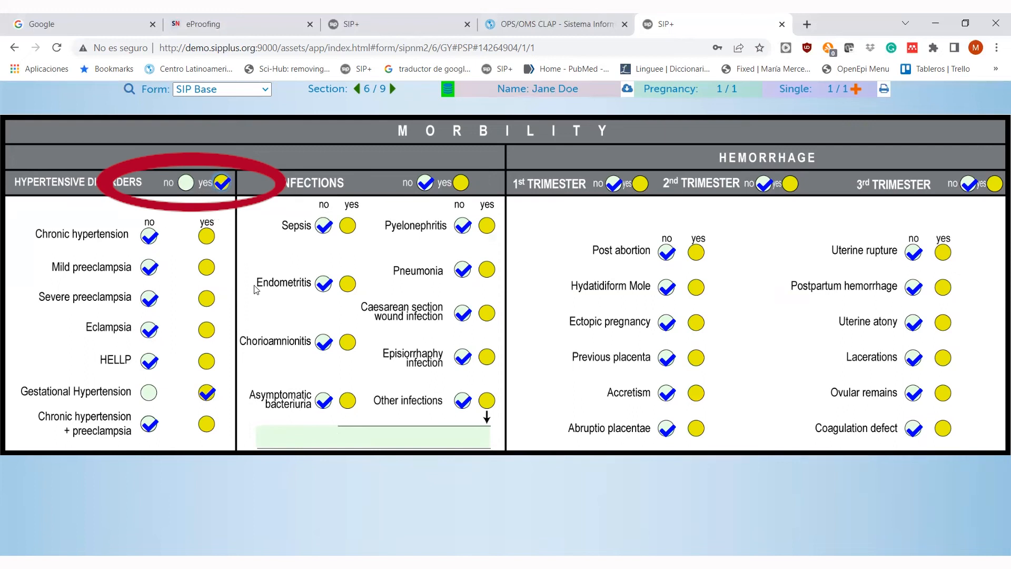
{"action": "left_click", "coordinate": [395, 89]}
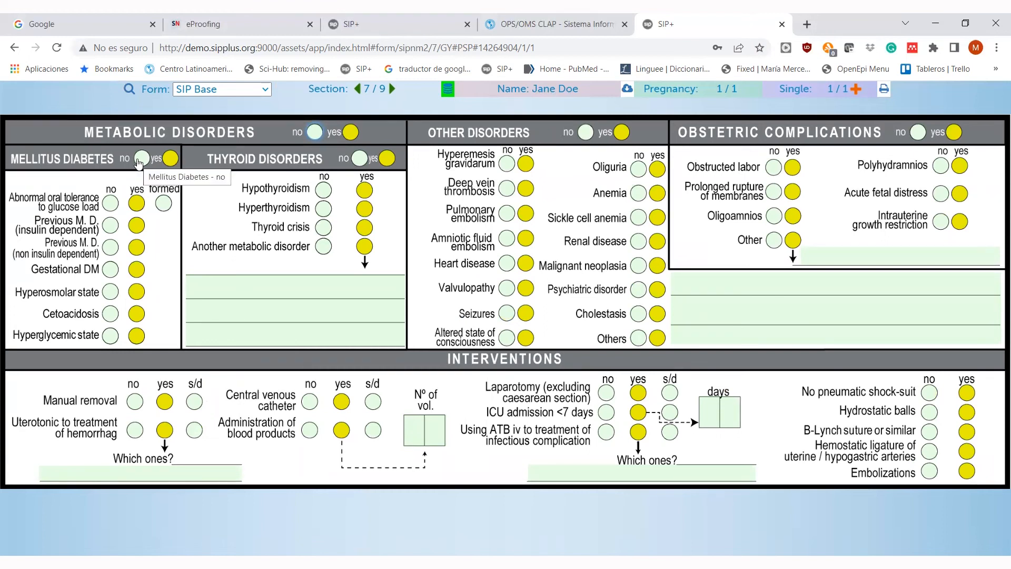
- Tick the Metabolic Disorders header 'no' so every diabetes and thyroid item reads 'no'
{"action": "left_click", "coordinate": [315, 132]}
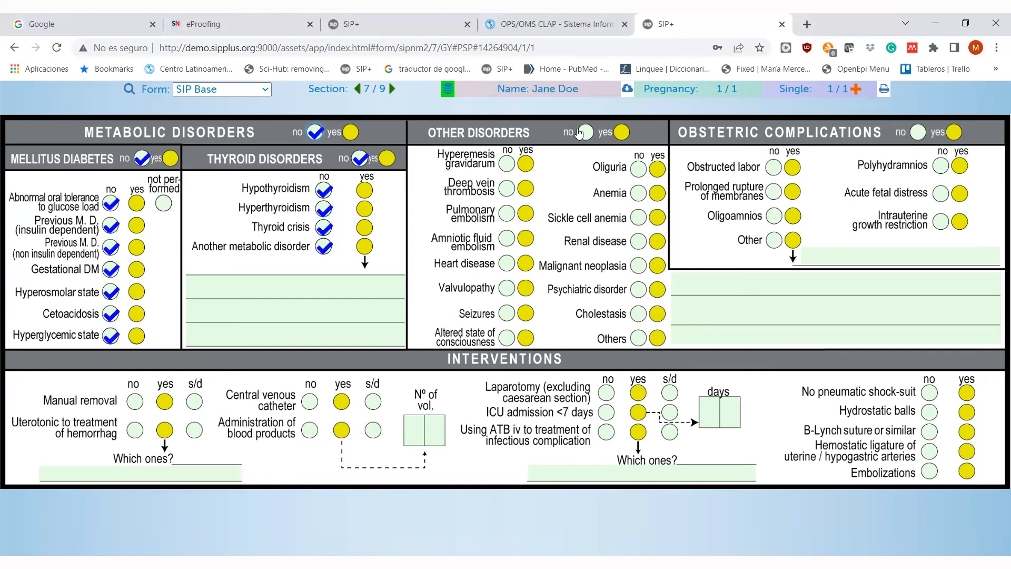